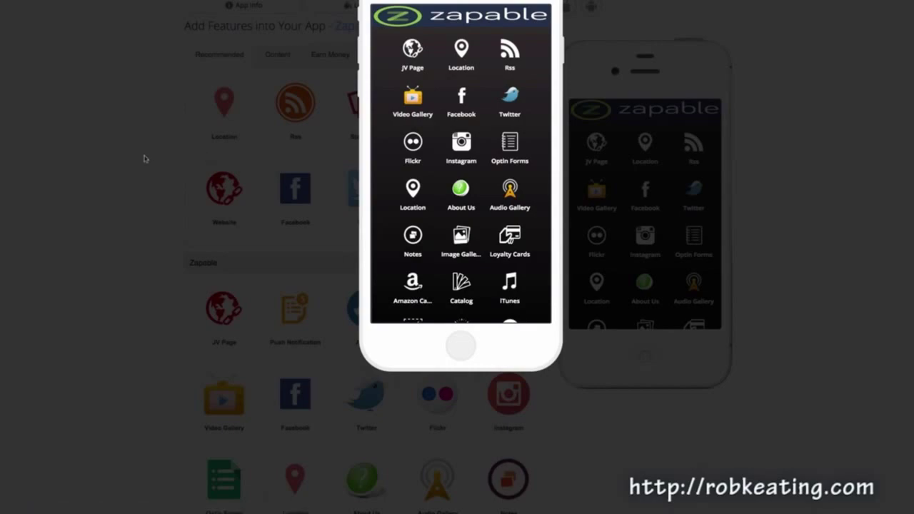
In Look & Feel, try the yellow grid layout and the purple side-menu layout.
{"action": "left_click", "coordinate": [114, 171]}
{"action": "left_click", "coordinate": [364, 6]}
{"action": "scroll", "coordinate": [424, 142], "scroll_direction": "down", "scroll_amount": 3}
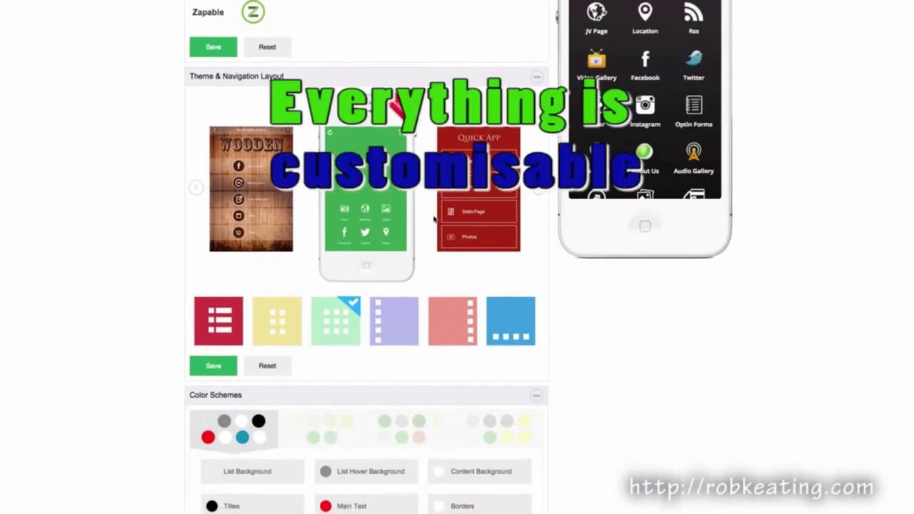
{"action": "left_click", "coordinate": [278, 325]}
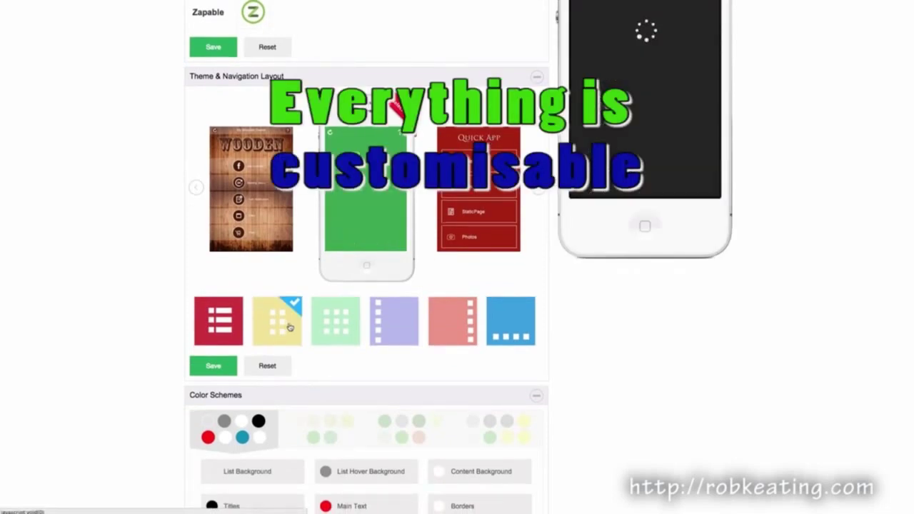
{"action": "scroll", "coordinate": [425, 312], "scroll_direction": "up", "scroll_amount": 1}
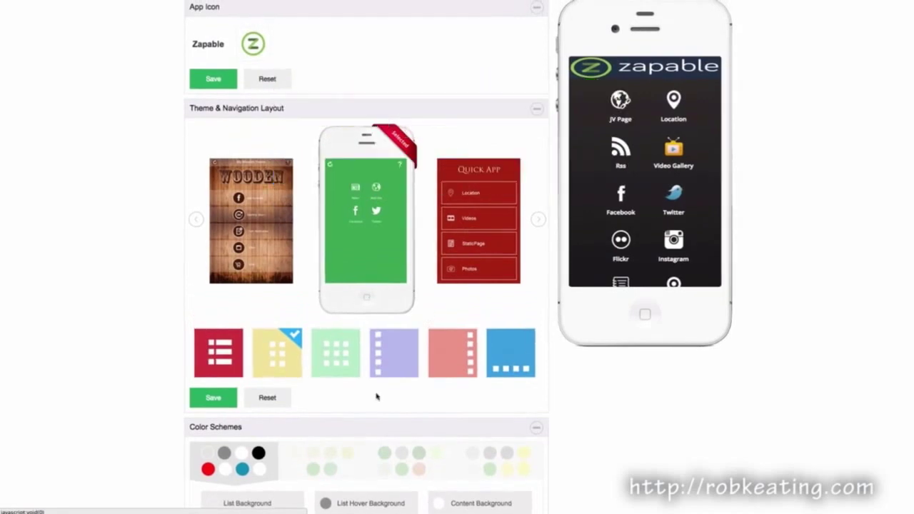
{"action": "left_click", "coordinate": [409, 372]}
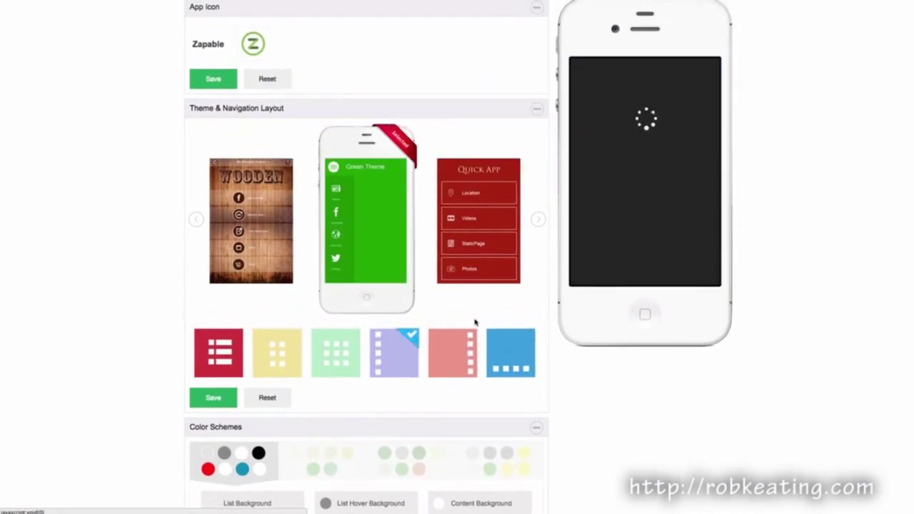
{"action": "left_click", "coordinate": [603, 60]}
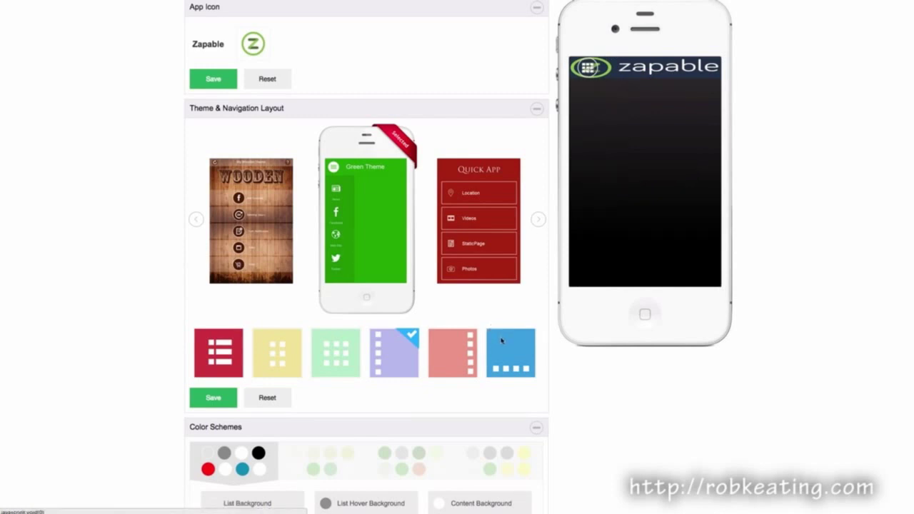
Try the blue bottom-tab layout, then apply the light-green grid layout.
{"action": "left_click", "coordinate": [502, 342]}
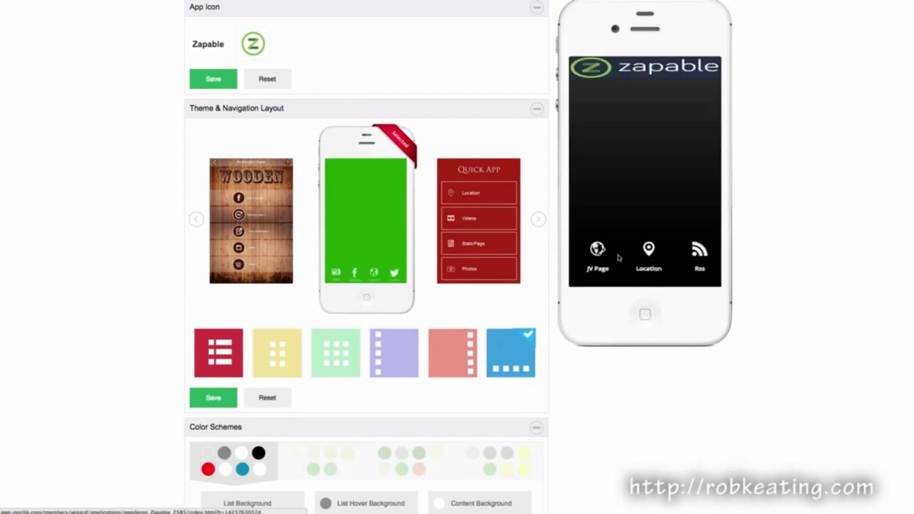
{"action": "left_click", "coordinate": [351, 344]}
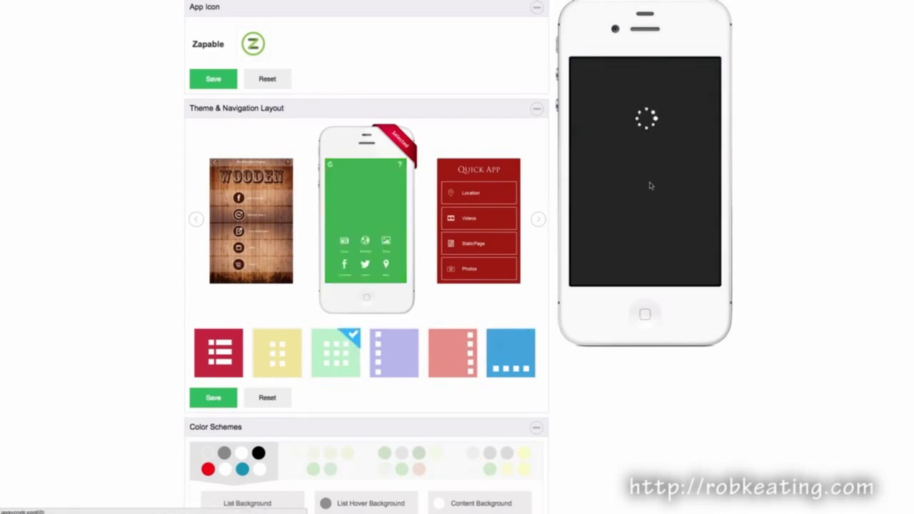
{"action": "scroll", "coordinate": [528, 292], "scroll_direction": "down", "scroll_amount": 3}
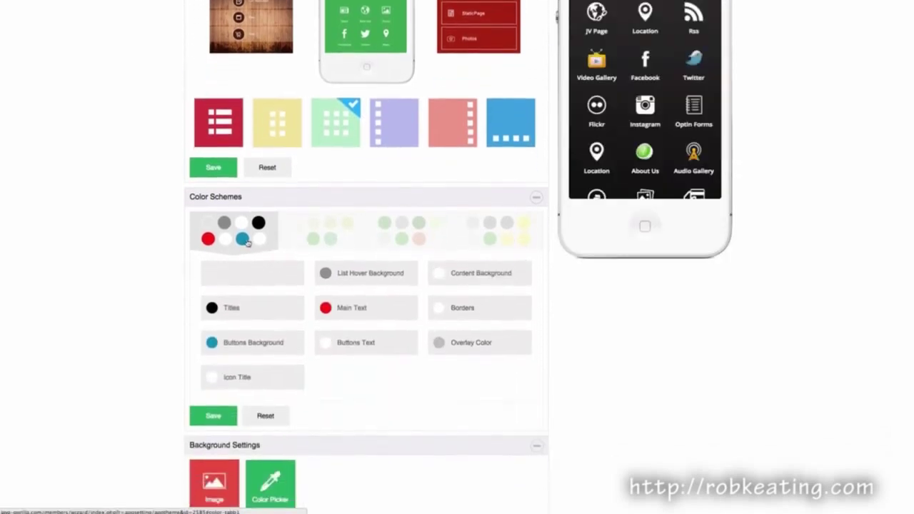
{"action": "scroll", "coordinate": [476, 206], "scroll_direction": "up", "scroll_amount": 5}
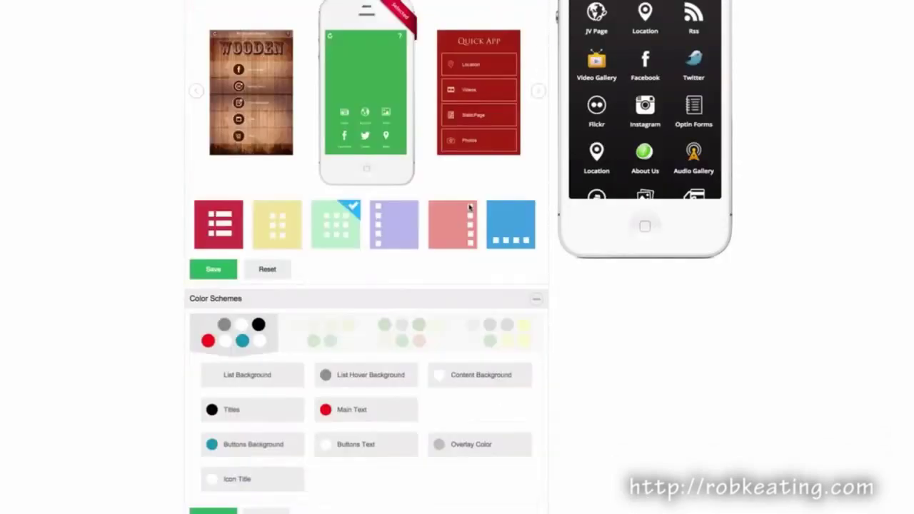
Scroll through the Zapable feature tiles while the preview shows the hairstyle RSS feed.
{"action": "scroll", "coordinate": [469, 207], "scroll_direction": "down", "scroll_amount": 1}
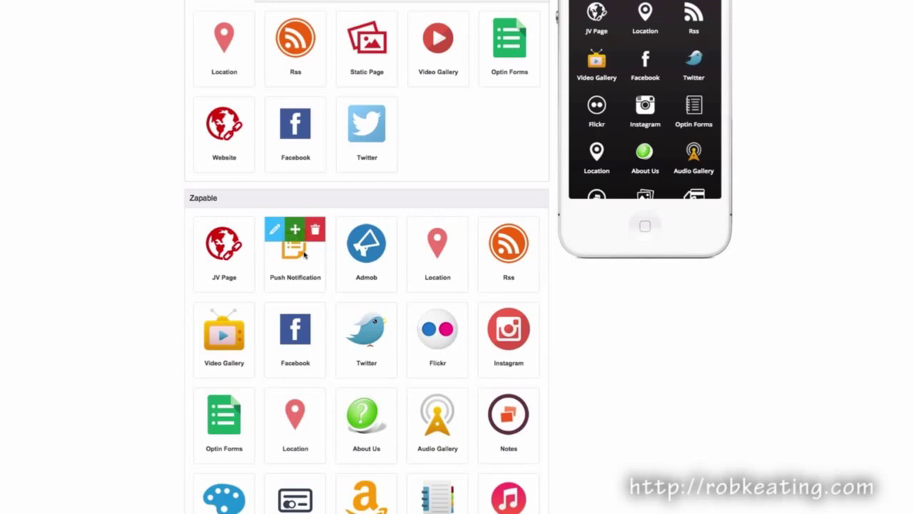
{"action": "scroll", "coordinate": [364, 246], "scroll_direction": "down", "scroll_amount": 1}
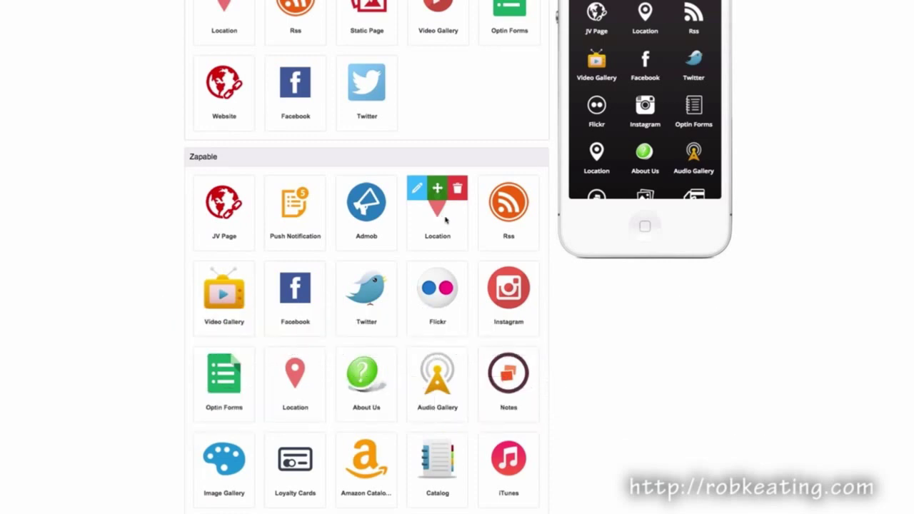
{"action": "scroll", "coordinate": [445, 220], "scroll_direction": "down", "scroll_amount": 1}
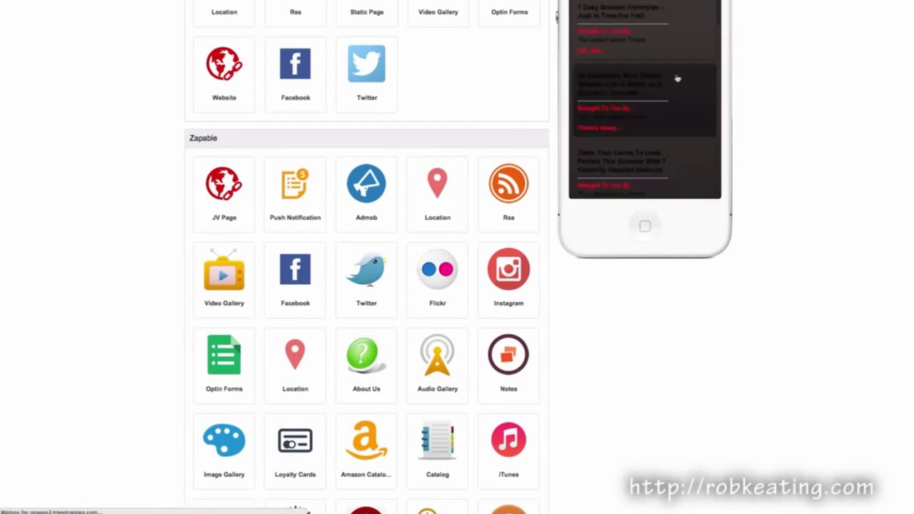
Preview the app on an iPhone 6, view the Coupons page, then close the enlarged preview.
{"action": "scroll", "coordinate": [735, 139], "scroll_direction": "up", "scroll_amount": 3}
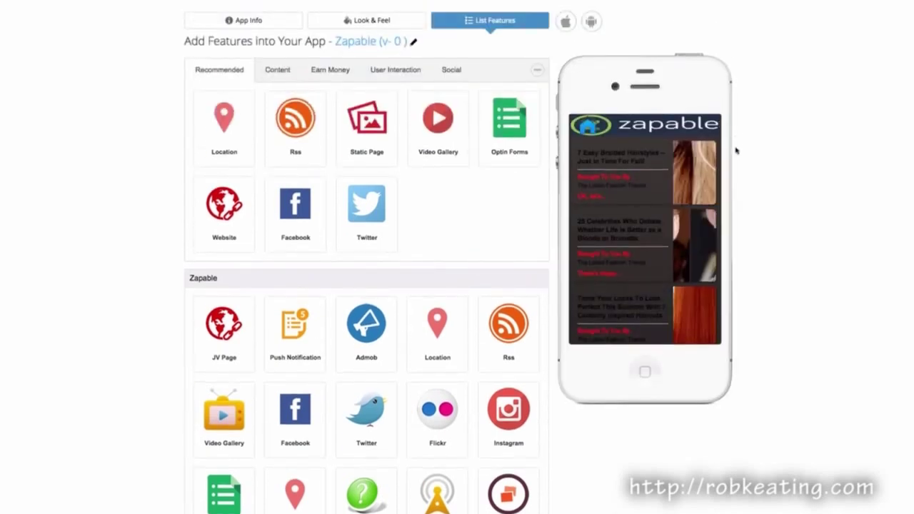
{"action": "left_click", "coordinate": [628, 246]}
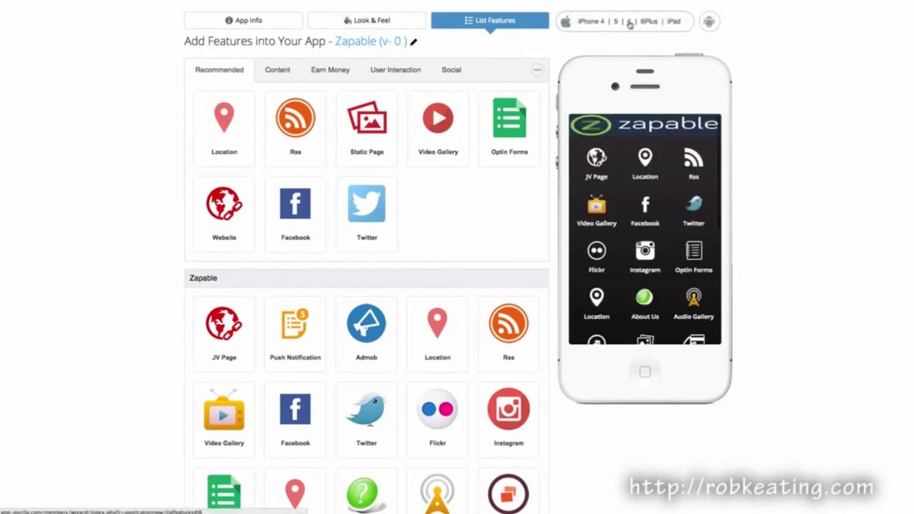
{"action": "left_click", "coordinate": [629, 22]}
{"action": "scroll", "coordinate": [476, 126], "scroll_direction": "down", "scroll_amount": 1}
{"action": "scroll", "coordinate": [475, 126], "scroll_direction": "down", "scroll_amount": 4}
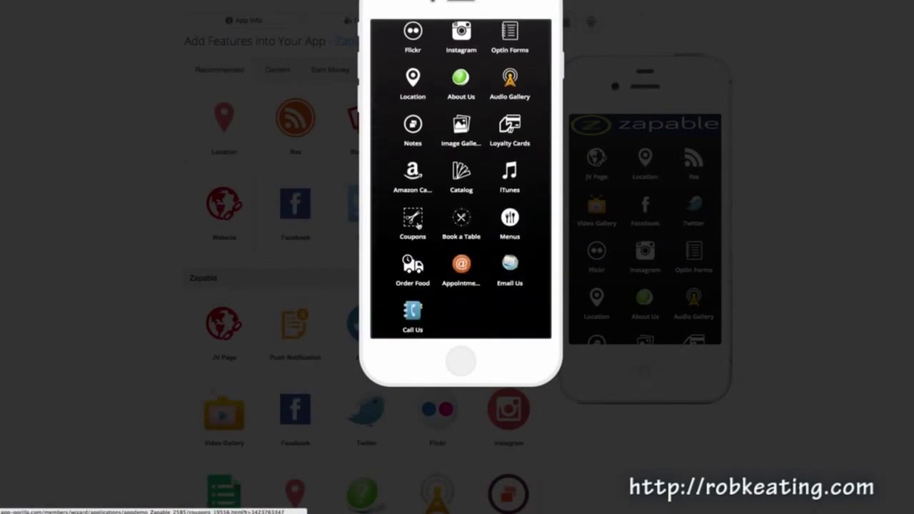
{"action": "left_click", "coordinate": [417, 229]}
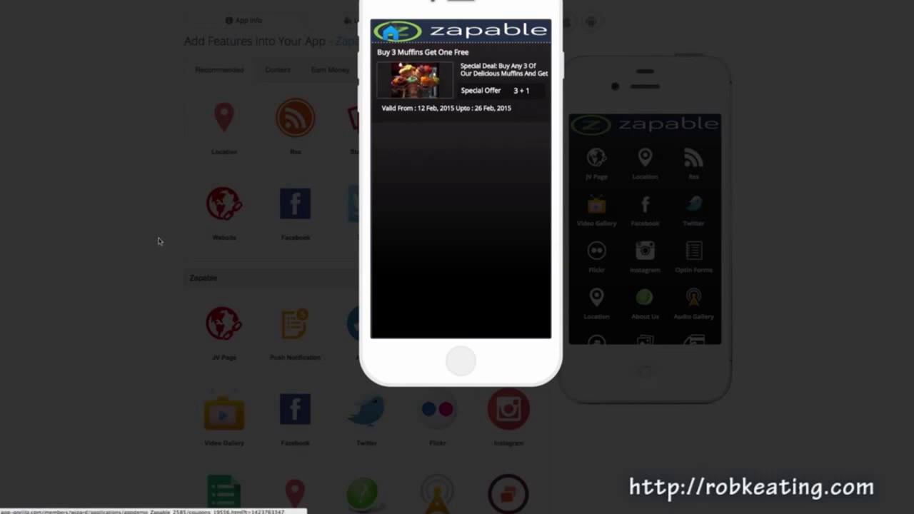
{"action": "left_click", "coordinate": [292, 373]}
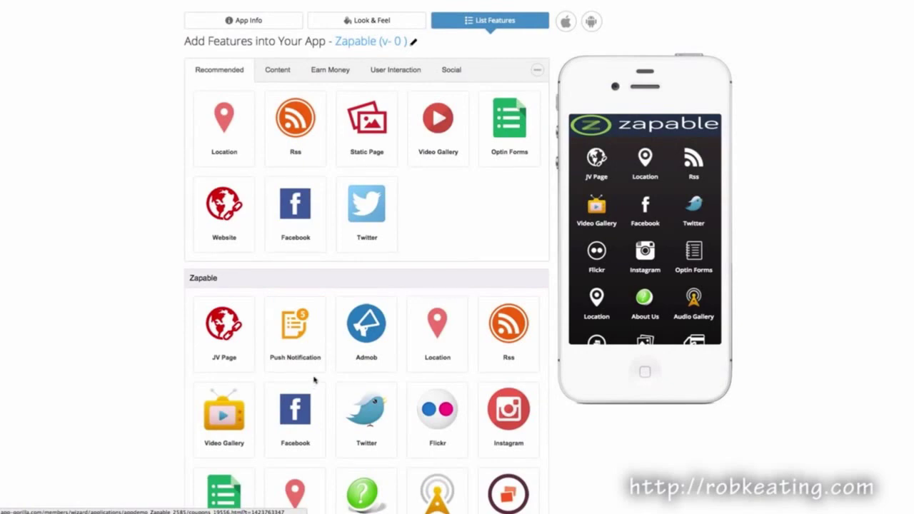
Preview the app on an iPhone 6 and open the Loyalty Cards page.
{"action": "scroll", "coordinate": [564, 161], "scroll_direction": "down", "scroll_amount": 1}
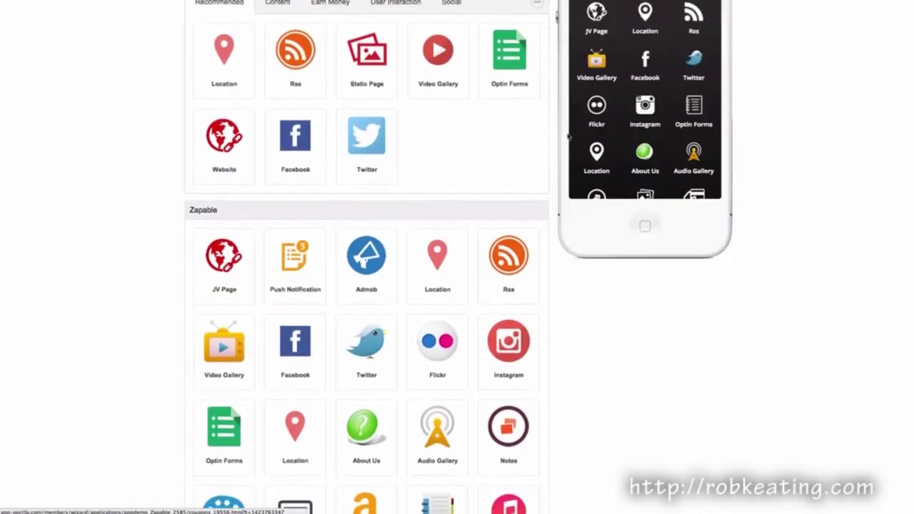
{"action": "scroll", "coordinate": [564, 161], "scroll_direction": "up", "scroll_amount": 1}
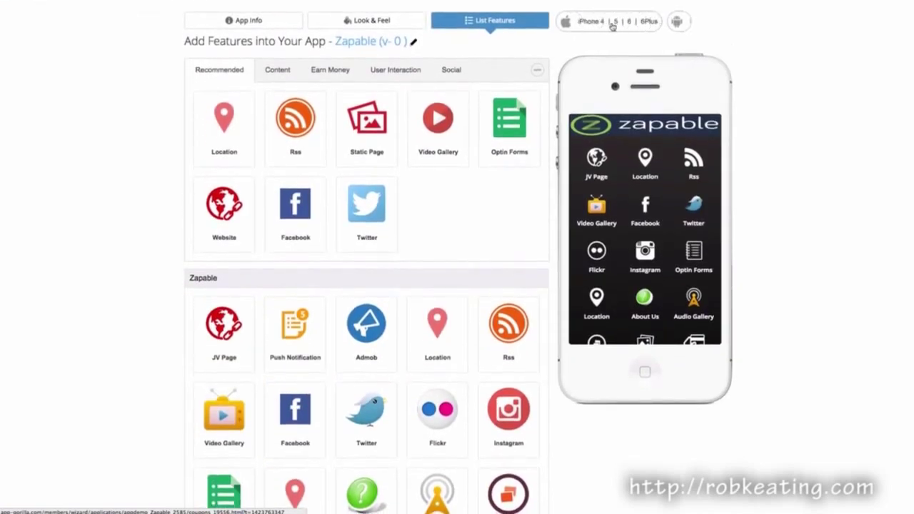
{"action": "left_click", "coordinate": [628, 21]}
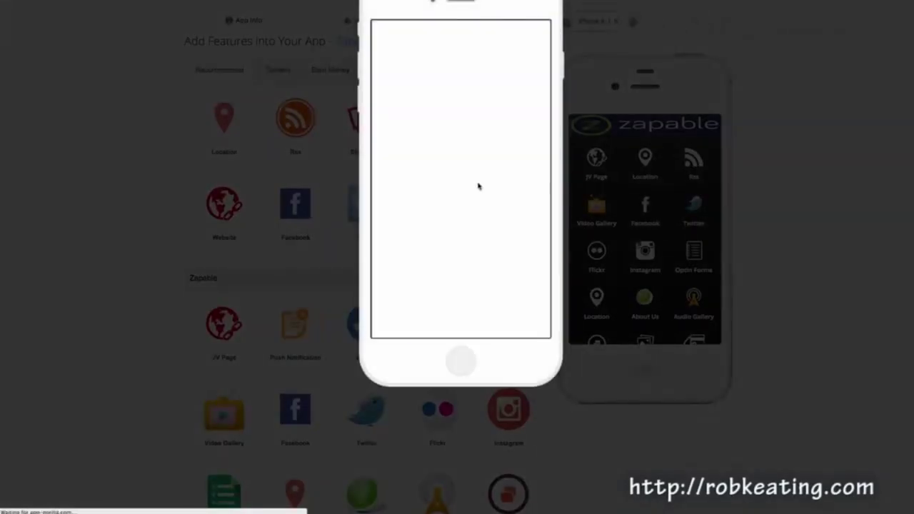
{"action": "scroll", "coordinate": [454, 205], "scroll_direction": "down", "scroll_amount": 1}
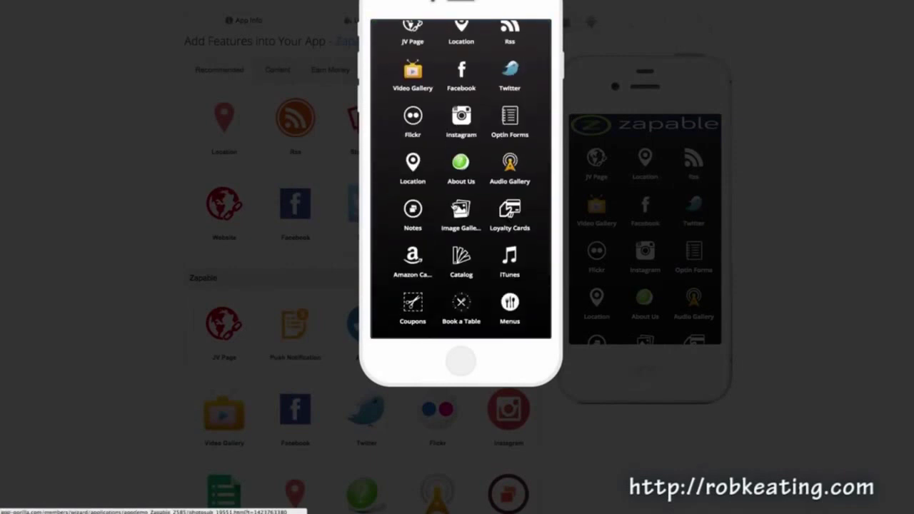
{"action": "scroll", "coordinate": [455, 205], "scroll_direction": "down", "scroll_amount": 2}
{"action": "scroll", "coordinate": [455, 205], "scroll_direction": "down", "scroll_amount": 1}
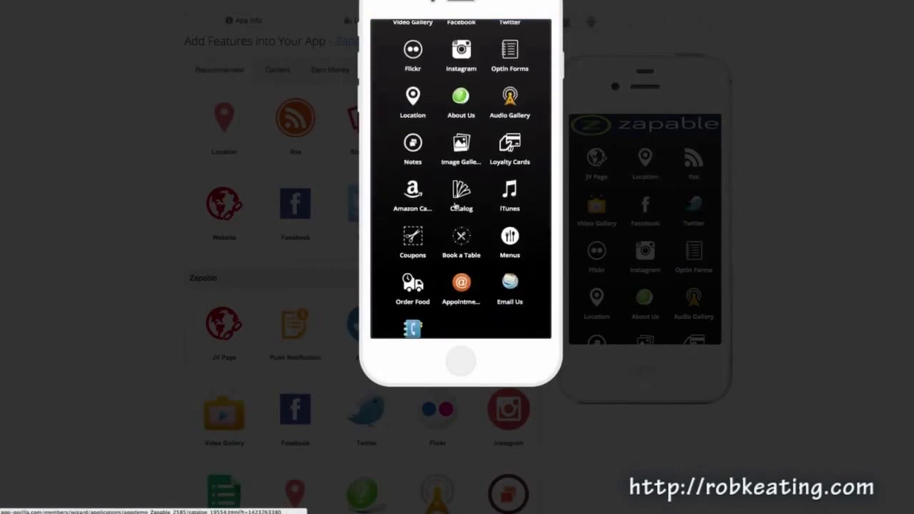
{"action": "left_click", "coordinate": [390, 233]}
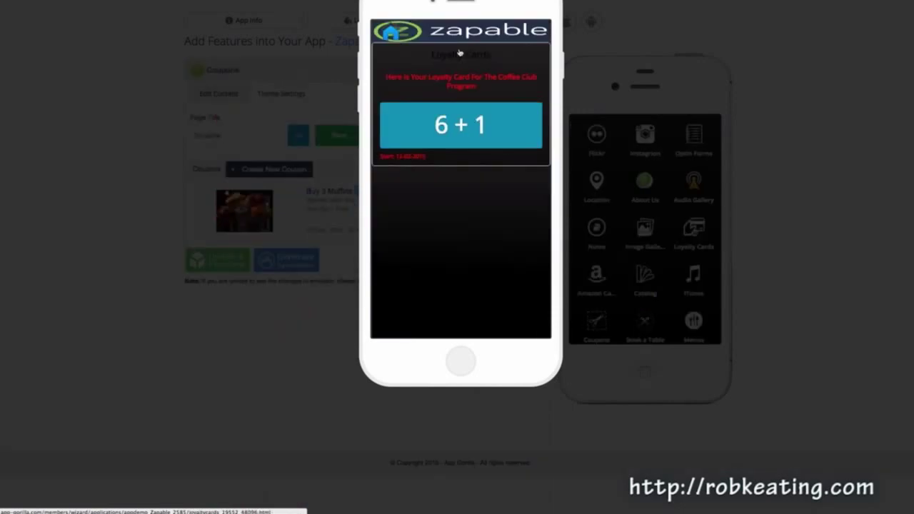
Tap the 6 + 1 loyalty card and its first stamp, then cancel the promo-code prompt.
{"action": "left_click", "coordinate": [478, 133]}
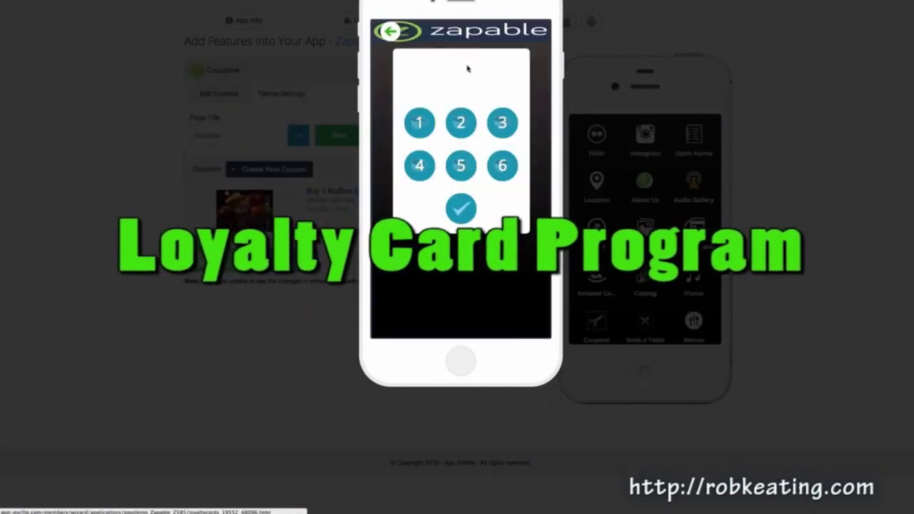
{"action": "left_click", "coordinate": [421, 124]}
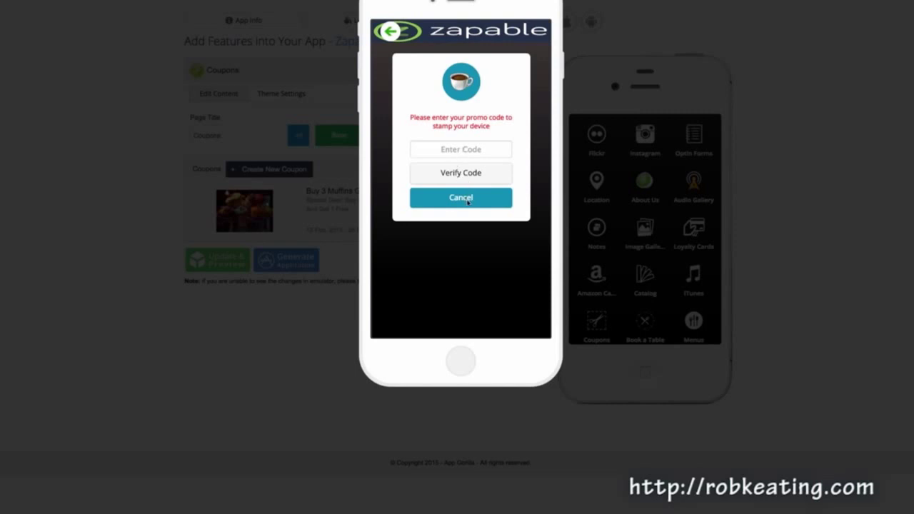
{"action": "left_click", "coordinate": [389, 34]}
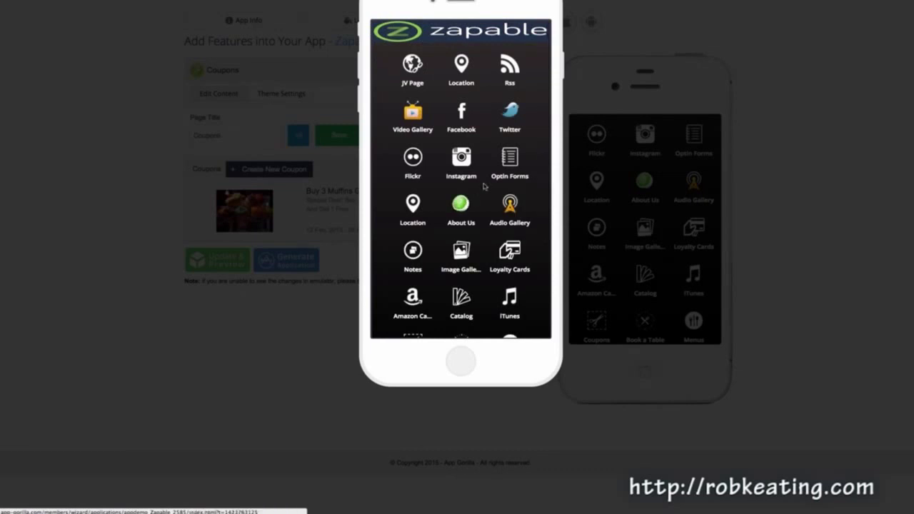
Browse the Amazon Chuck Norris products, viewing the TGG Direct and Gotham product details.
{"action": "scroll", "coordinate": [490, 179], "scroll_direction": "down", "scroll_amount": 2}
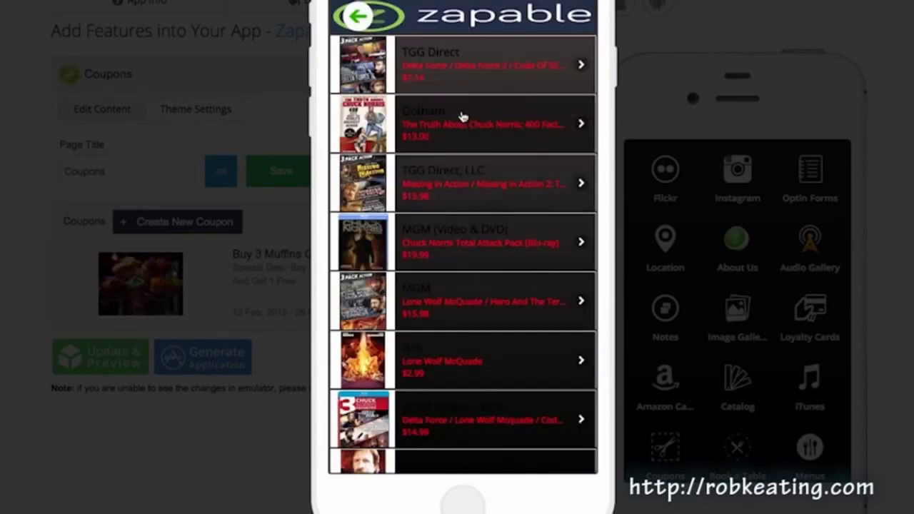
{"action": "scroll", "coordinate": [433, 125], "scroll_direction": "down", "scroll_amount": 1}
{"action": "scroll", "coordinate": [433, 124], "scroll_direction": "up", "scroll_amount": 1}
{"action": "left_click", "coordinate": [412, 59]}
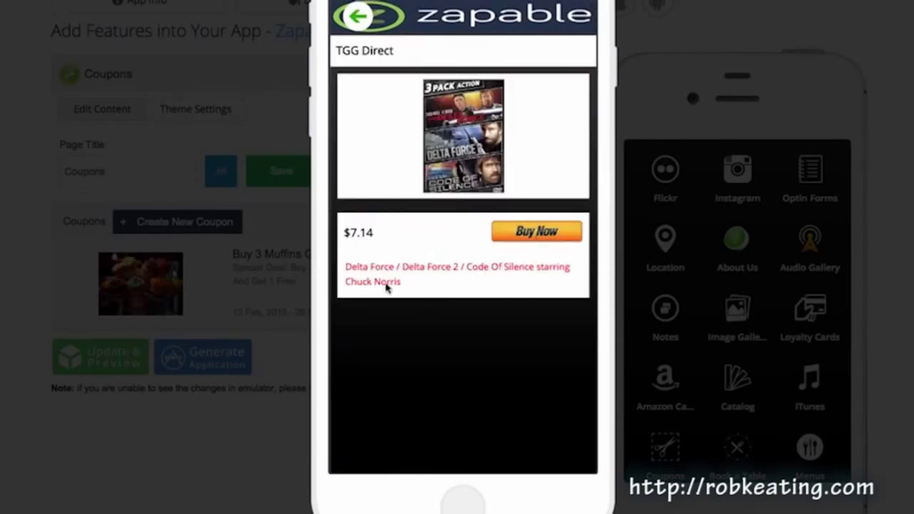
{"action": "left_click_drag", "start_coordinate": [347, 267], "coordinate": [498, 291]}
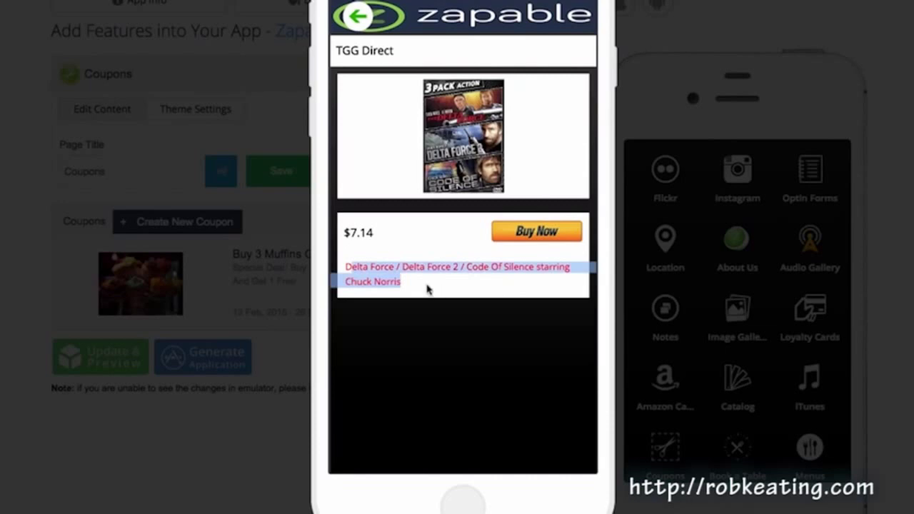
{"action": "left_click_drag", "start_coordinate": [401, 282], "coordinate": [359, 267]}
{"action": "left_click", "coordinate": [354, 18]}
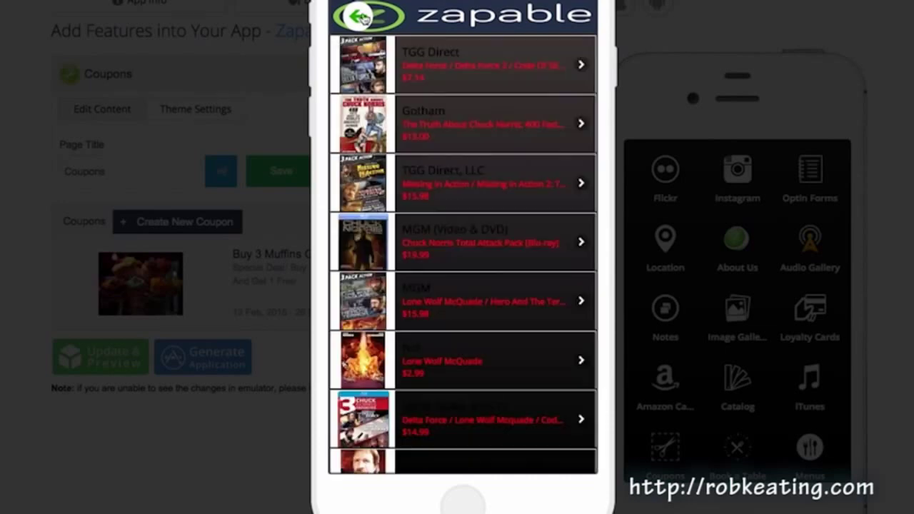
{"action": "left_click", "coordinate": [437, 136]}
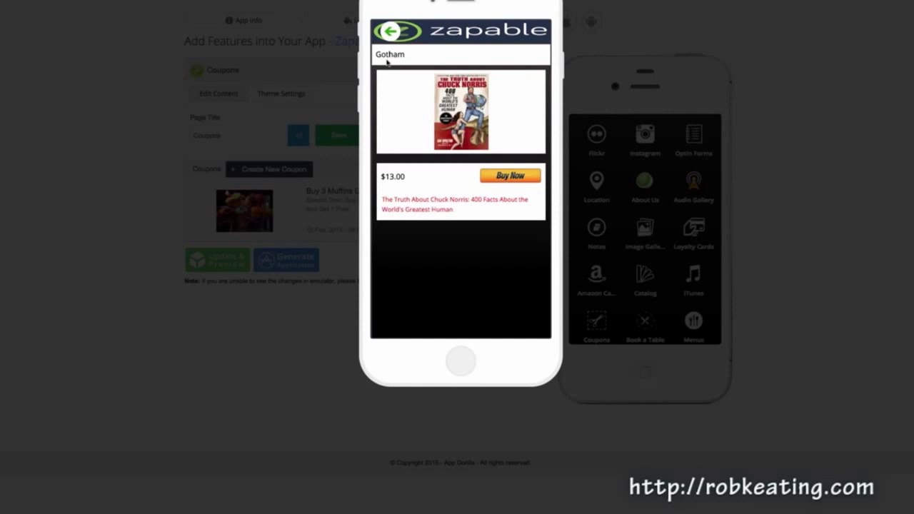
Return to the app's home grid and open the Instagram photo feed.
{"action": "left_click", "coordinate": [393, 32]}
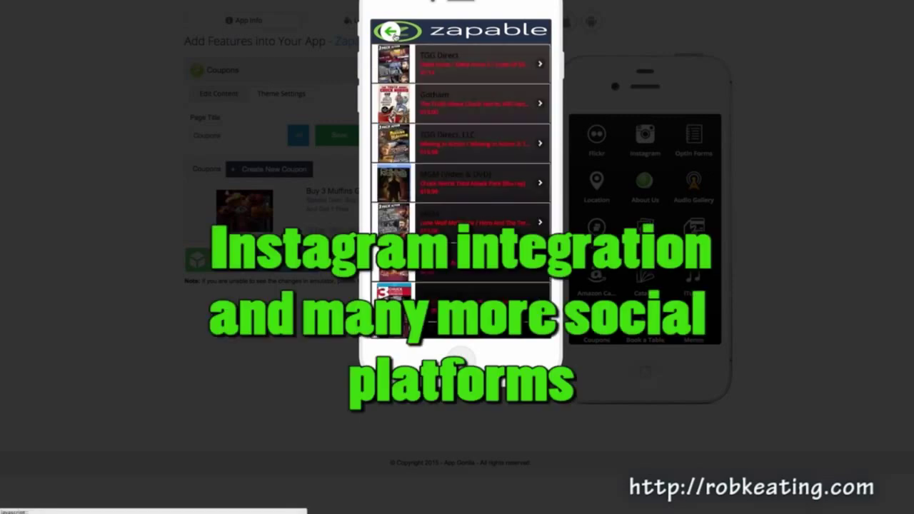
{"action": "left_click", "coordinate": [393, 33]}
{"action": "left_click", "coordinate": [393, 33]}
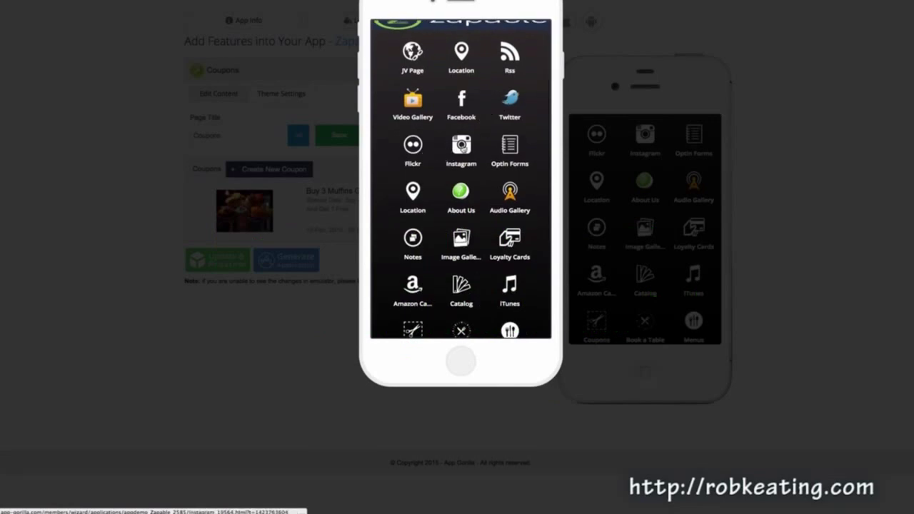
{"action": "left_click", "coordinate": [462, 147]}
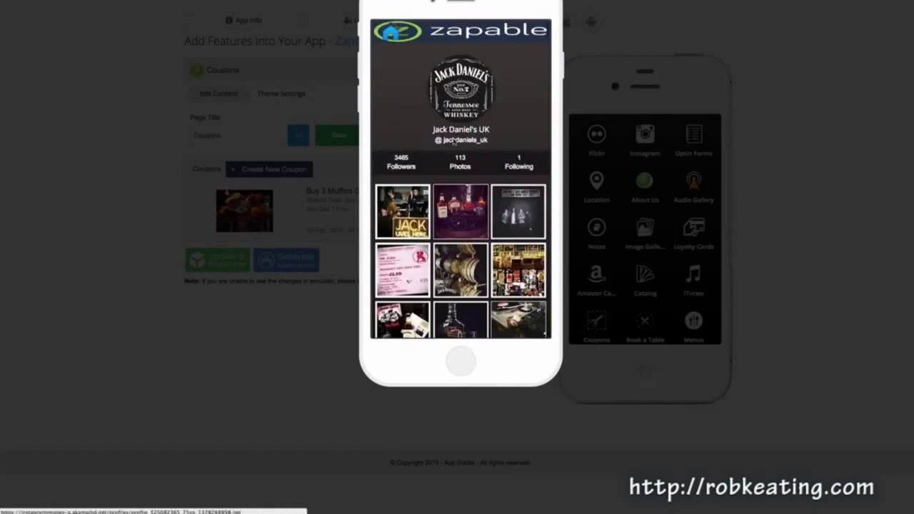
{"action": "scroll", "coordinate": [451, 141], "scroll_direction": "down", "scroll_amount": 1}
{"action": "scroll", "coordinate": [465, 163], "scroll_direction": "down", "scroll_amount": 2}
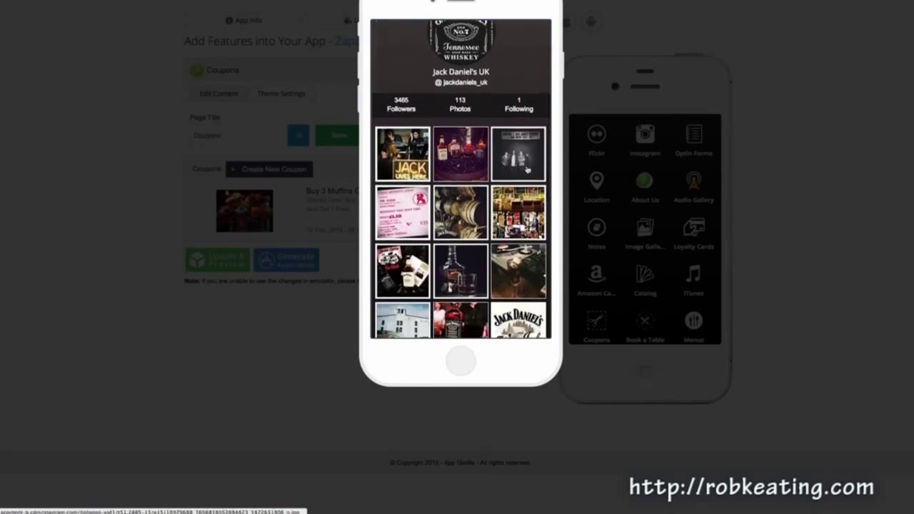
View the bottles photo full-screen, page through two more photos, then return home.
{"action": "left_click", "coordinate": [465, 162]}
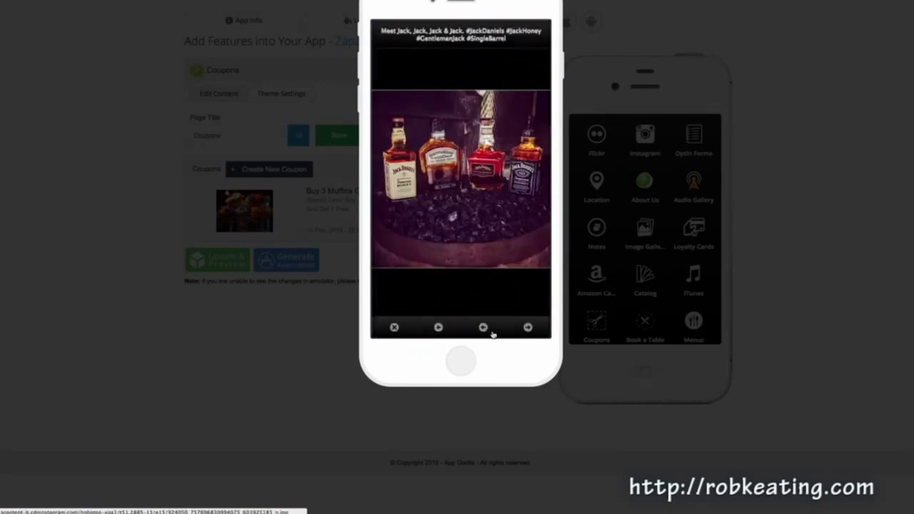
{"action": "left_click", "coordinate": [438, 328]}
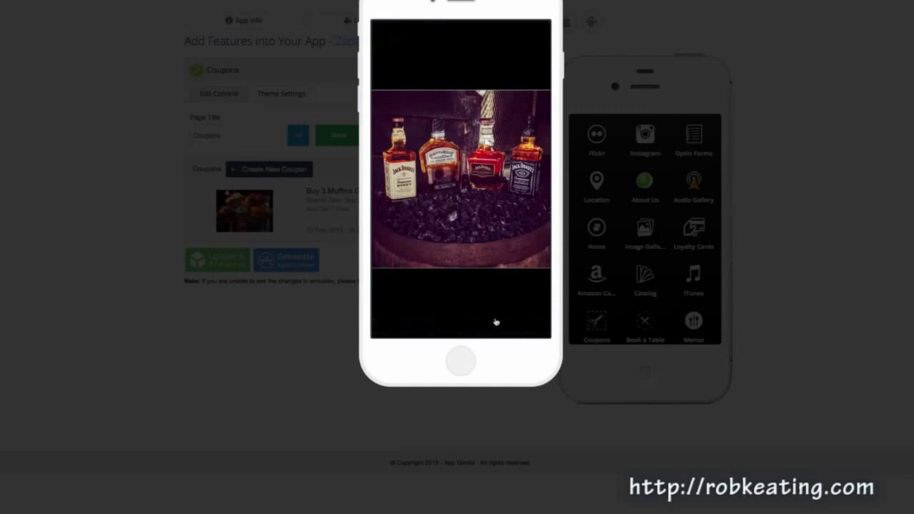
{"action": "left_click", "coordinate": [445, 247]}
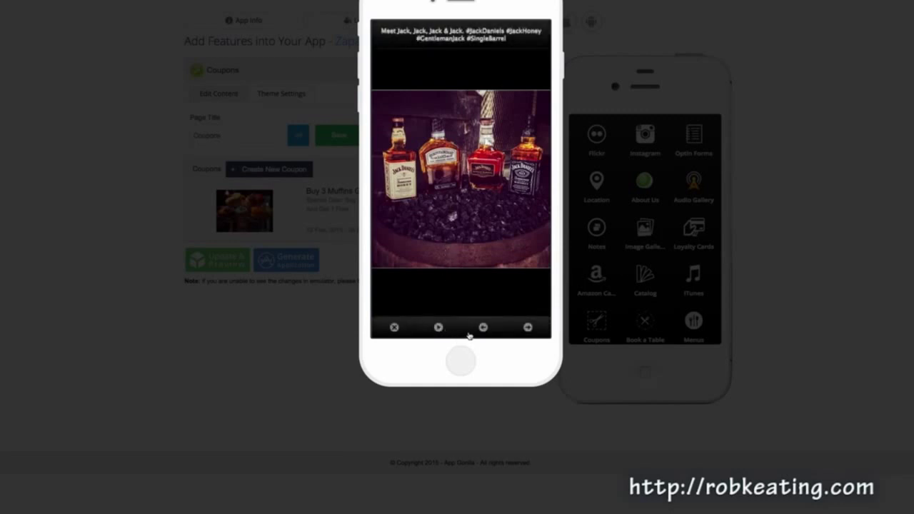
{"action": "left_click", "coordinate": [527, 328]}
{"action": "left_click", "coordinate": [527, 328]}
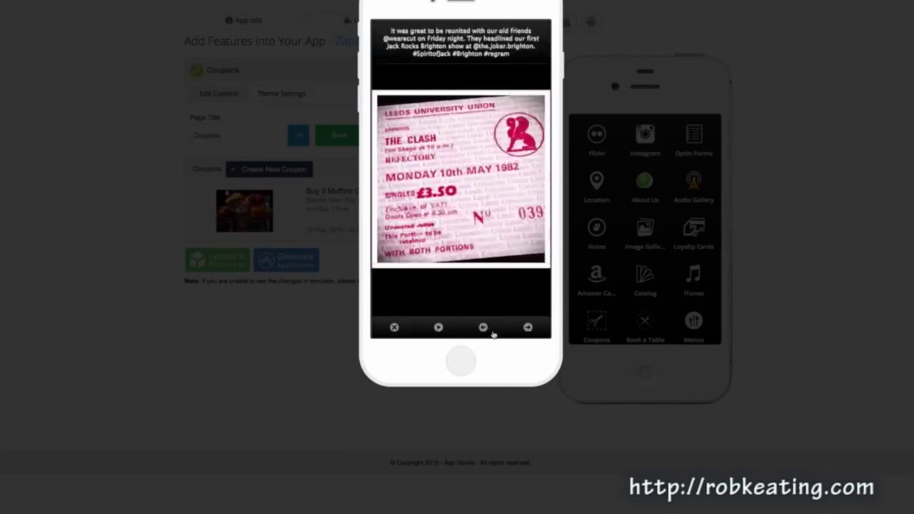
{"action": "left_click", "coordinate": [393, 328]}
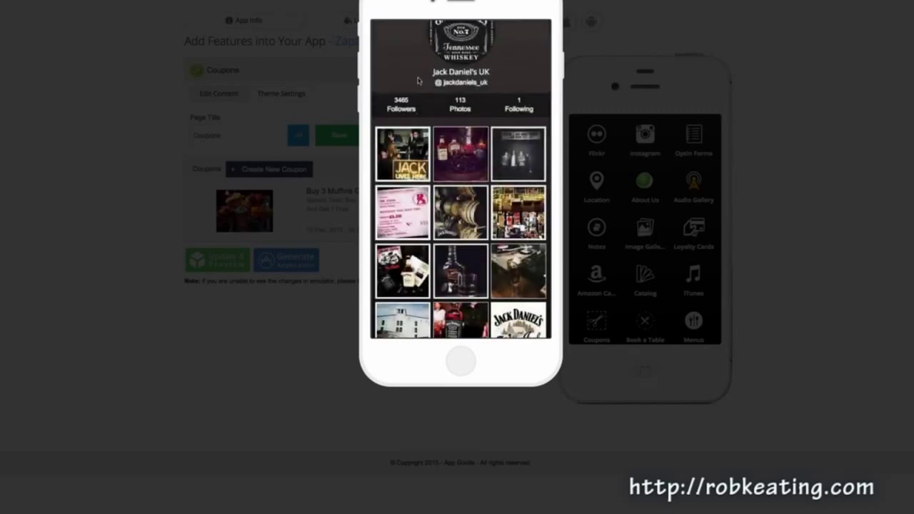
{"action": "left_click", "coordinate": [423, 103]}
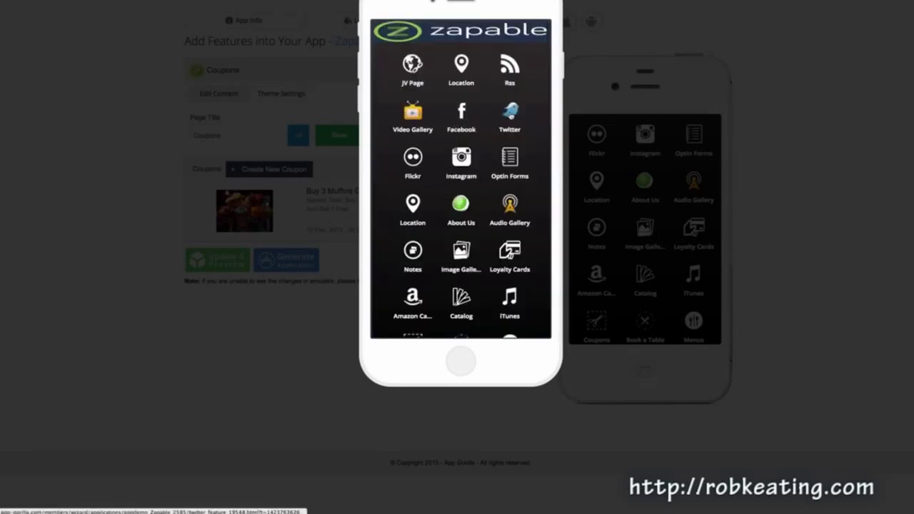
Preview the Twitter feed page, scrolling through its tweets, then return home.
{"action": "left_click", "coordinate": [511, 113]}
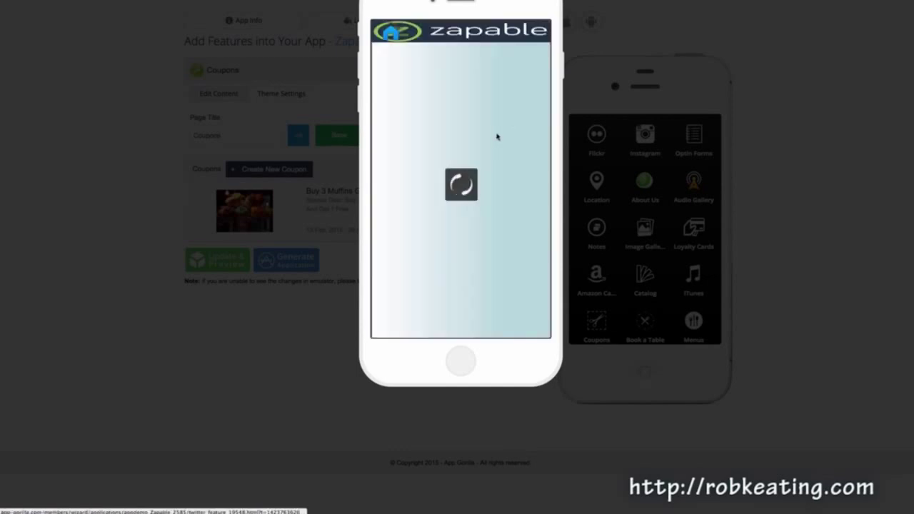
{"action": "scroll", "coordinate": [475, 210], "scroll_direction": "down", "scroll_amount": 3}
{"action": "scroll", "coordinate": [469, 202], "scroll_direction": "up", "scroll_amount": 3}
{"action": "scroll", "coordinate": [469, 202], "scroll_direction": "down", "scroll_amount": 10}
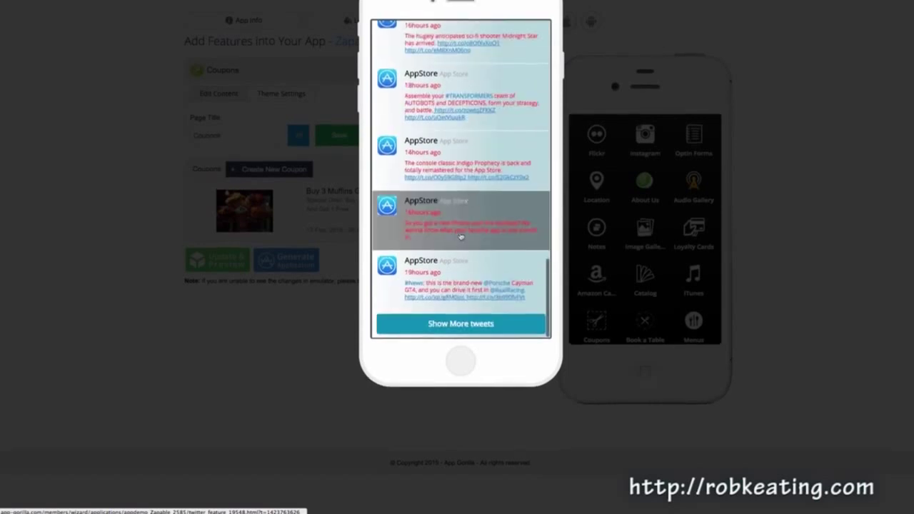
{"action": "scroll", "coordinate": [473, 316], "scroll_direction": "up", "scroll_amount": 2}
{"action": "scroll", "coordinate": [481, 310], "scroll_direction": "down", "scroll_amount": 2}
{"action": "scroll", "coordinate": [443, 184], "scroll_direction": "up", "scroll_amount": 10}
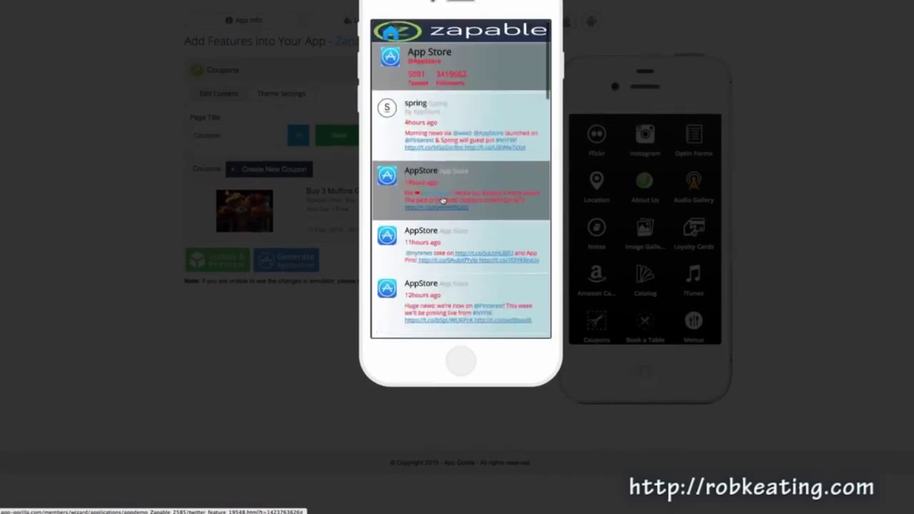
{"action": "left_click", "coordinate": [392, 31]}
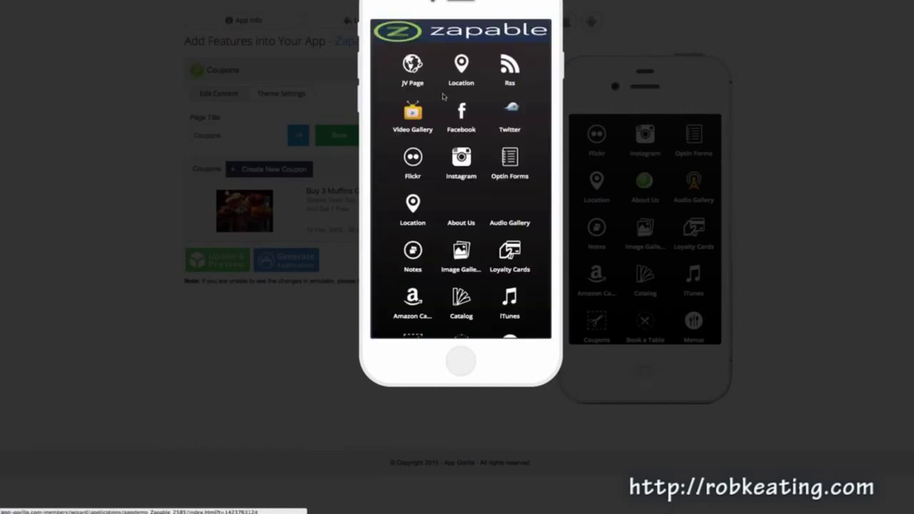
In the Video Gallery preview, play and pause the first video, then go back.
{"action": "left_click", "coordinate": [417, 117]}
{"action": "left_click", "coordinate": [415, 69]}
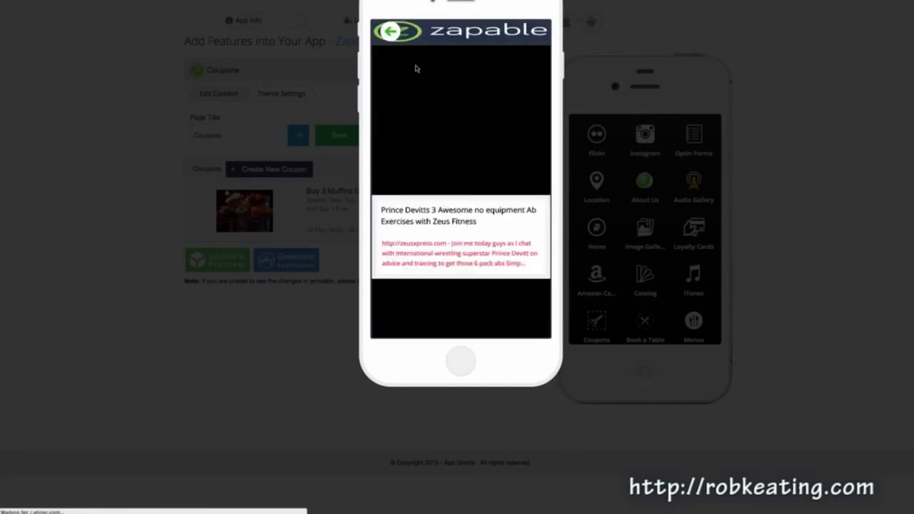
{"action": "left_click", "coordinate": [460, 113]}
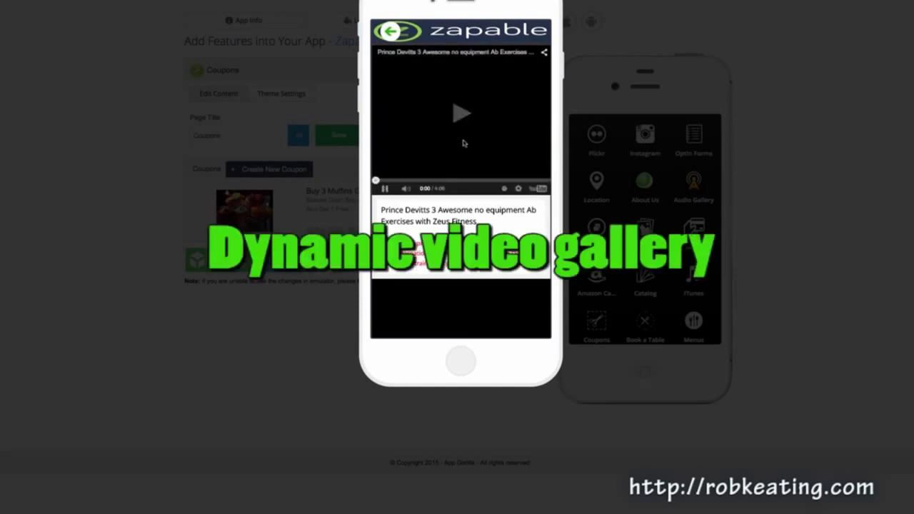
{"action": "left_click", "coordinate": [385, 190]}
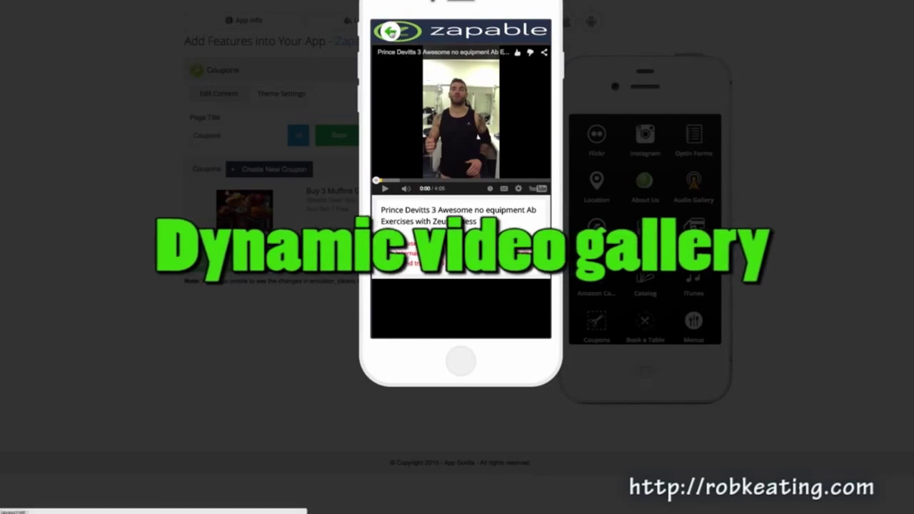
{"action": "left_click", "coordinate": [389, 30]}
Close the emulator, return to the features list, and open Video Gallery for editing.
{"action": "left_click", "coordinate": [192, 159]}
{"action": "left_click", "coordinate": [499, 71]}
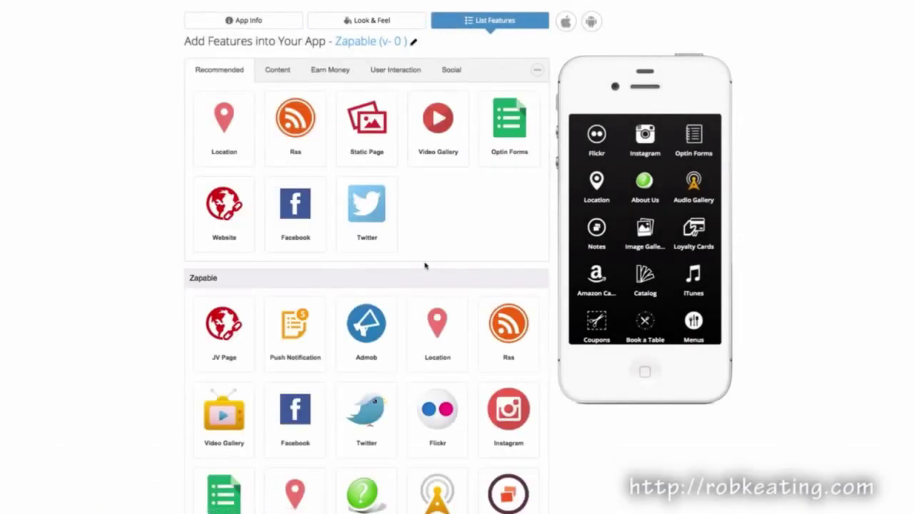
{"action": "scroll", "coordinate": [429, 257], "scroll_direction": "down", "scroll_amount": 5}
{"action": "scroll", "coordinate": [475, 272], "scroll_direction": "up", "scroll_amount": 1}
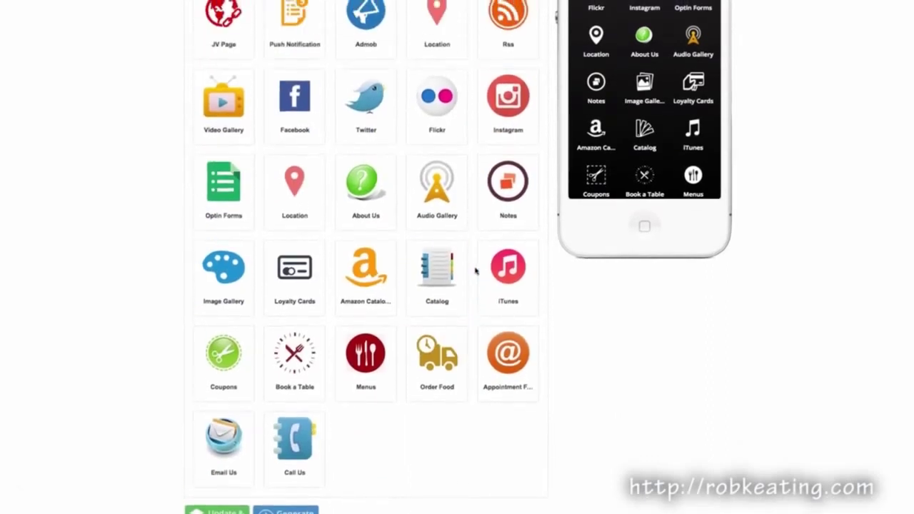
{"action": "scroll", "coordinate": [475, 271], "scroll_direction": "up", "scroll_amount": 1}
{"action": "scroll", "coordinate": [672, 95], "scroll_direction": "up", "scroll_amount": 1}
{"action": "scroll", "coordinate": [672, 95], "scroll_direction": "up", "scroll_amount": 1}
{"action": "scroll", "coordinate": [668, 99], "scroll_direction": "down", "scroll_amount": 3}
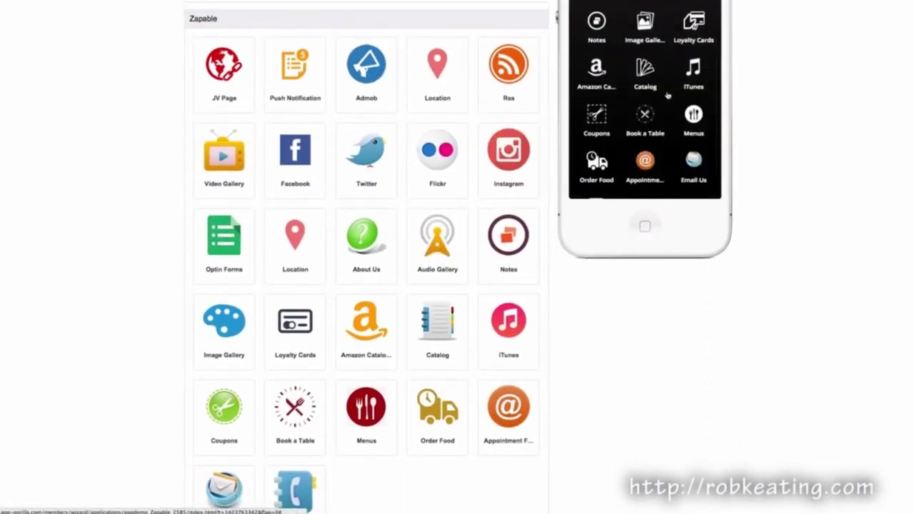
{"action": "scroll", "coordinate": [667, 103], "scroll_direction": "down", "scroll_amount": 1}
{"action": "scroll", "coordinate": [664, 93], "scroll_direction": "up", "scroll_amount": 3}
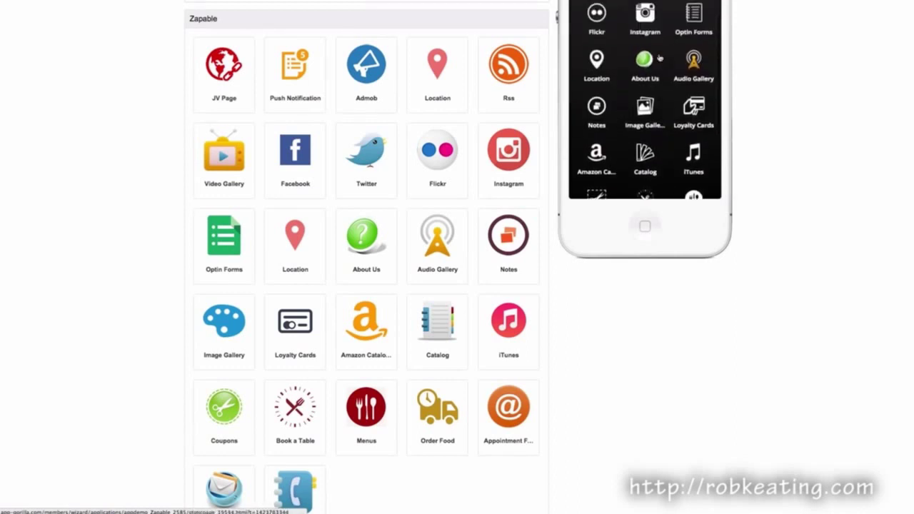
{"action": "left_click", "coordinate": [206, 134]}
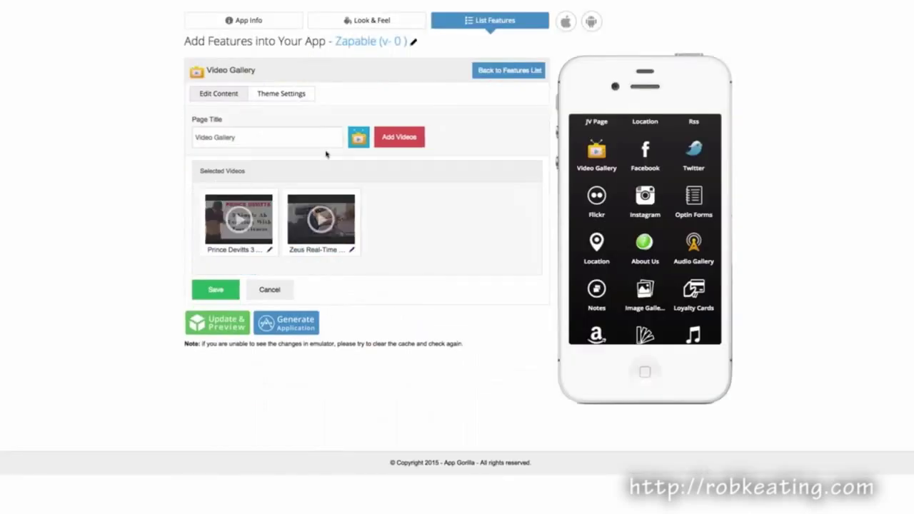
Add YouTube videos by searching Channel content for 'the'.
{"action": "left_click", "coordinate": [399, 137]}
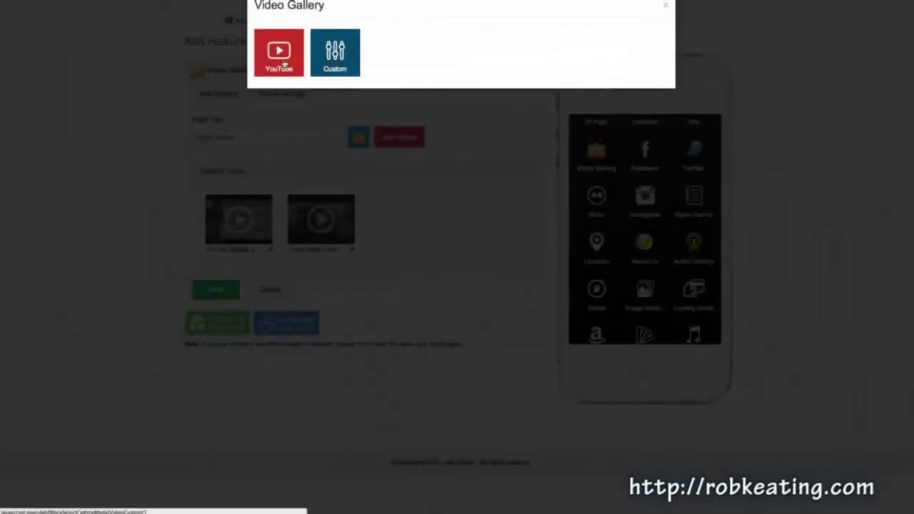
{"action": "left_click", "coordinate": [287, 58]}
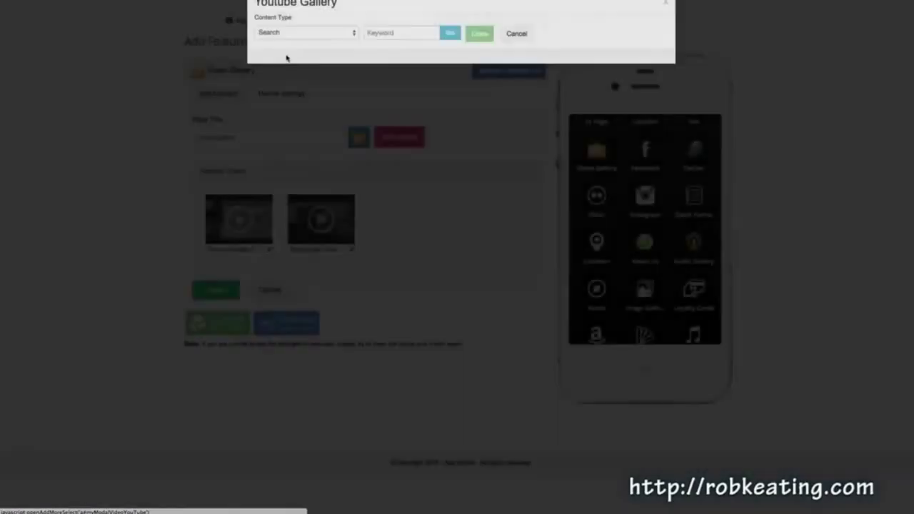
{"action": "left_click", "coordinate": [321, 37]}
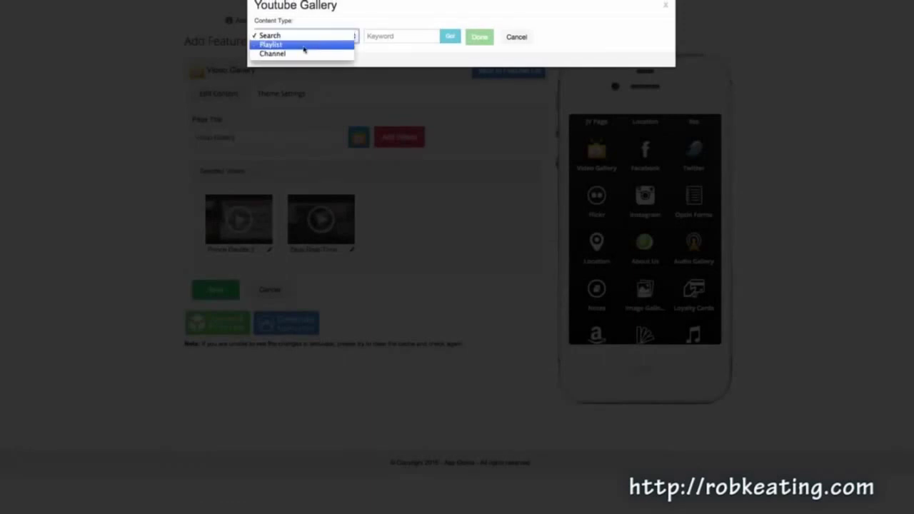
{"action": "left_click", "coordinate": [311, 44]}
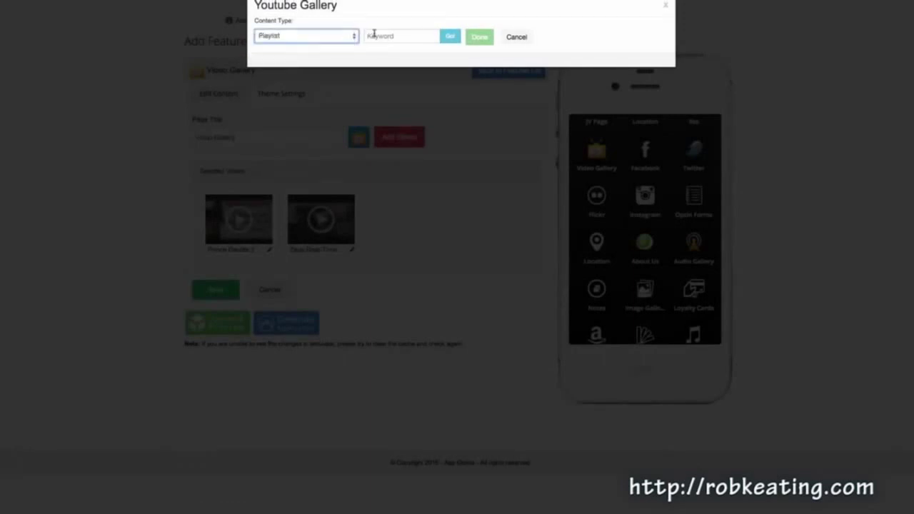
{"action": "left_click", "coordinate": [327, 39]}
{"action": "left_click", "coordinate": [327, 26]}
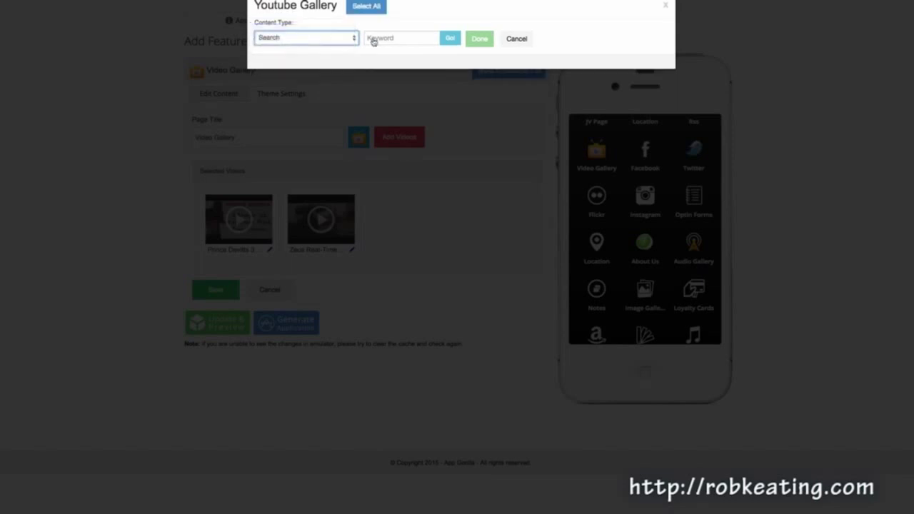
{"action": "left_click", "coordinate": [326, 40]}
{"action": "left_click", "coordinate": [326, 55]}
{"action": "left_click", "coordinate": [374, 40]}
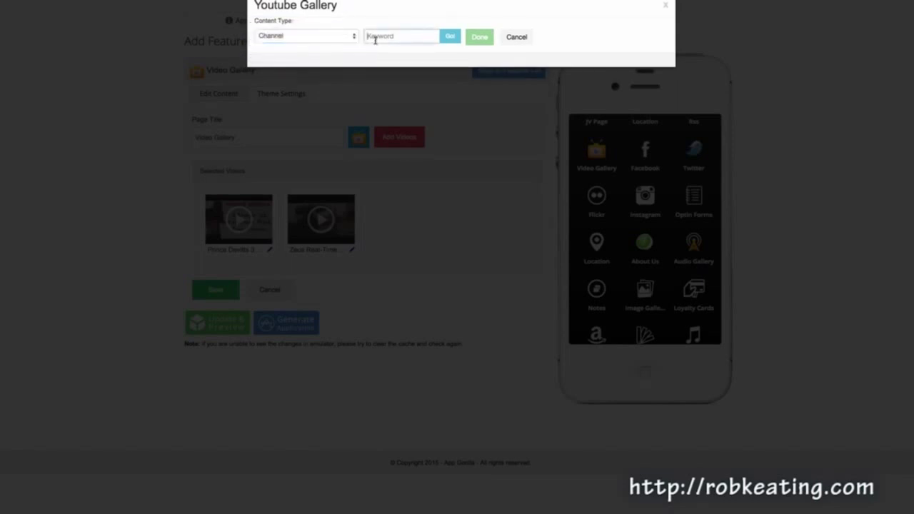
{"action": "type", "text": "thezeusfitness"}
{"action": "left_click", "coordinate": [444, 40]}
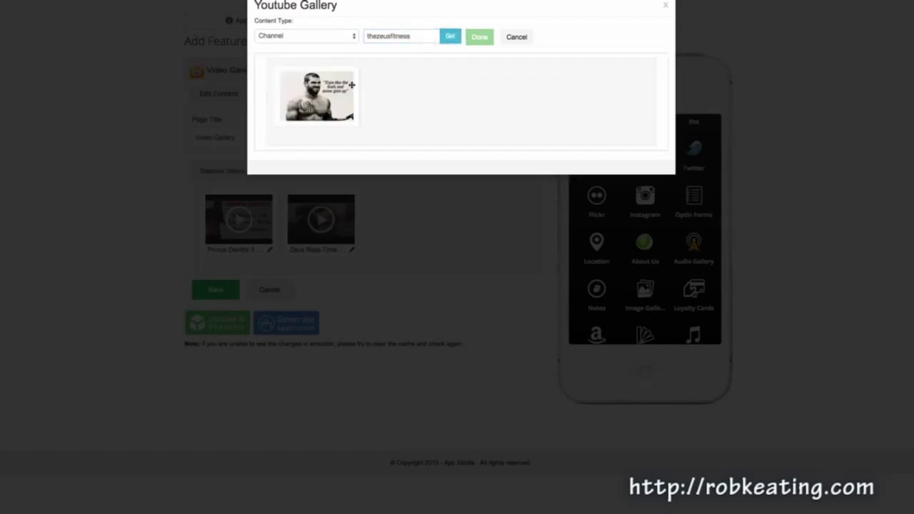
Tick three workout videos from the fitness channel and add them to the gallery.
{"action": "left_click", "coordinate": [335, 95]}
{"action": "scroll", "coordinate": [445, 114], "scroll_direction": "down", "scroll_amount": 3}
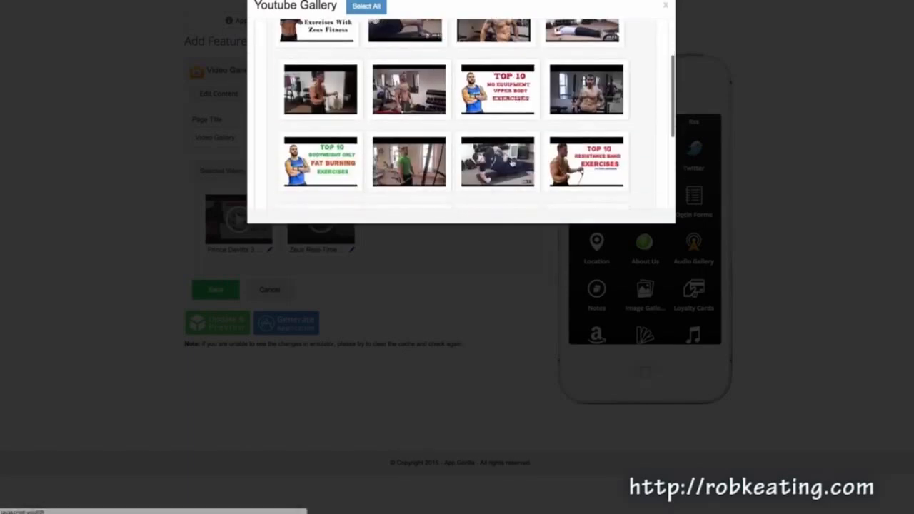
{"action": "left_click", "coordinate": [501, 164]}
{"action": "left_click", "coordinate": [413, 154]}
{"action": "left_click", "coordinate": [348, 155]}
{"action": "scroll", "coordinate": [464, 107], "scroll_direction": "up", "scroll_amount": 3}
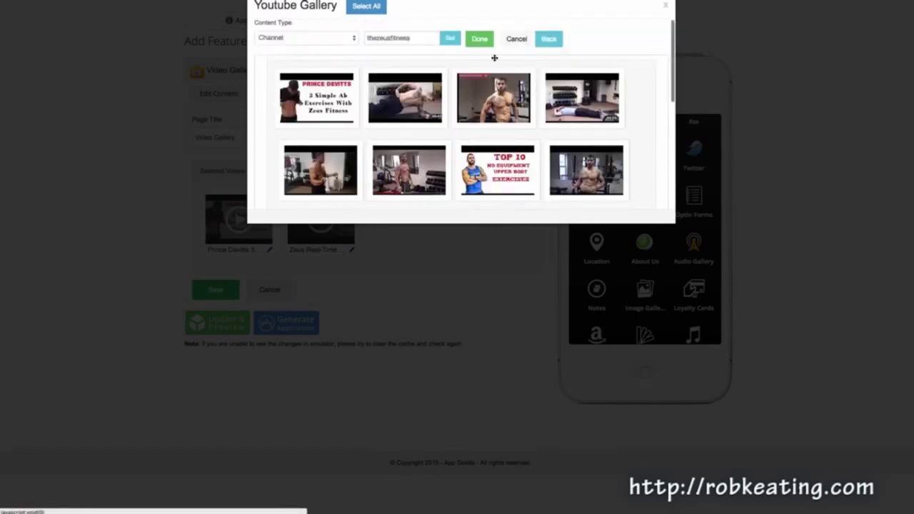
{"action": "left_click", "coordinate": [479, 39]}
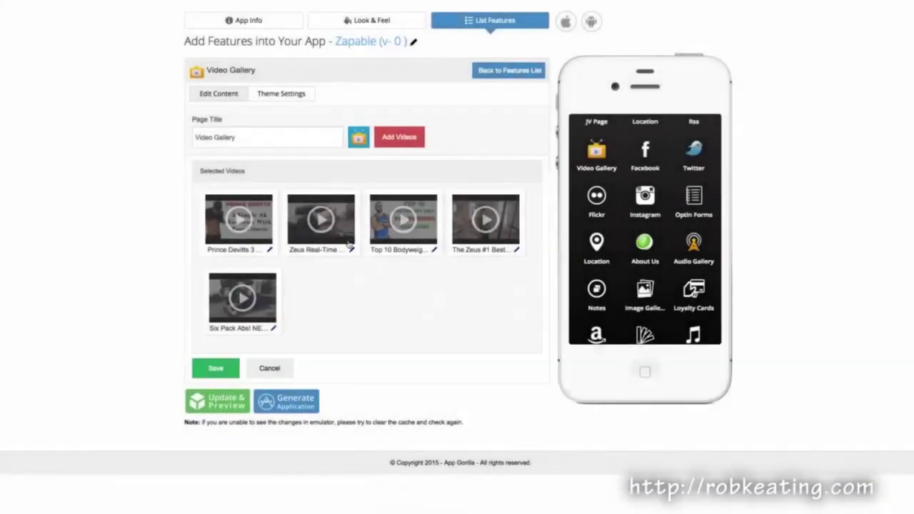
Open the Top 10 bodyweight video's details and close them without changes.
{"action": "left_click", "coordinate": [434, 250]}
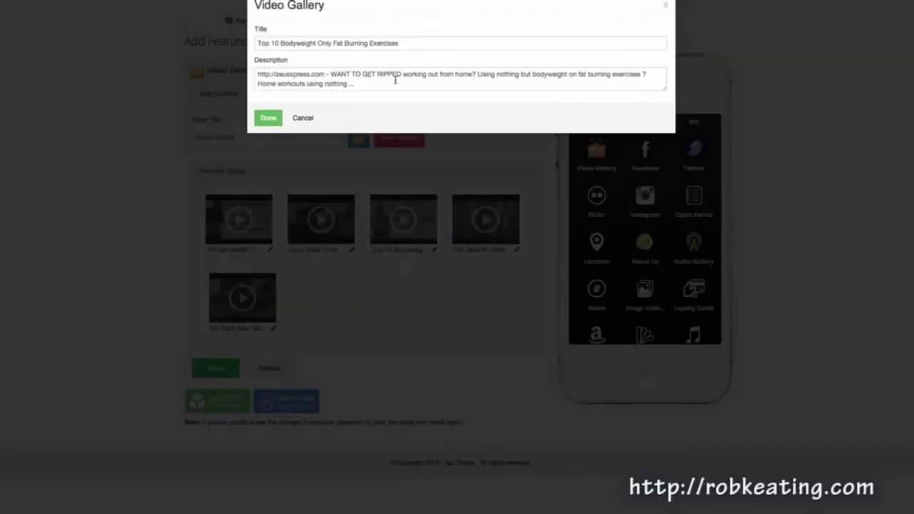
{"action": "left_click", "coordinate": [303, 118]}
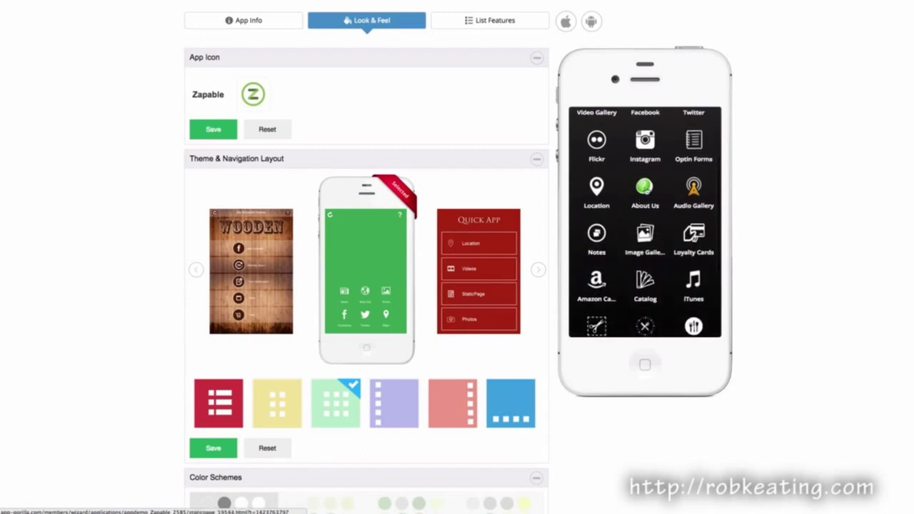
Preview the About Us page in the phone emulator.
{"action": "left_click", "coordinate": [645, 187]}
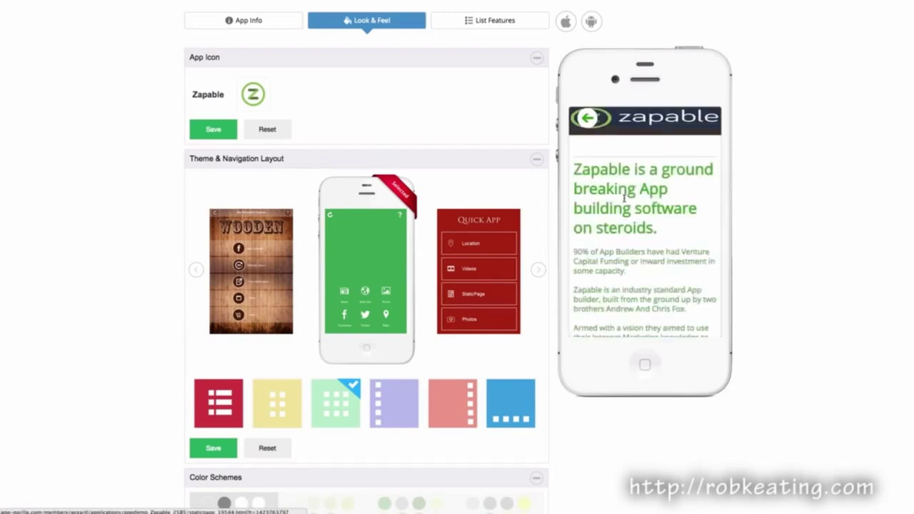
{"action": "scroll", "coordinate": [602, 188], "scroll_direction": "down", "scroll_amount": 5}
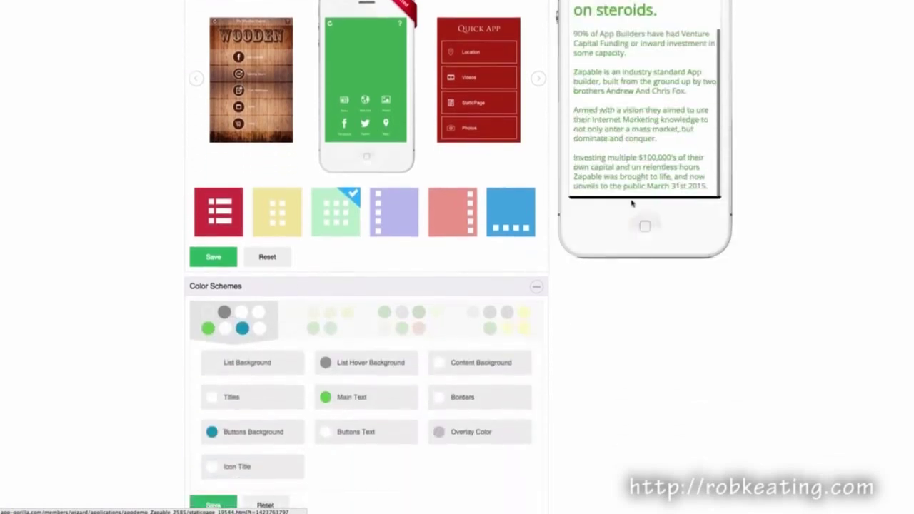
{"action": "scroll", "coordinate": [632, 189], "scroll_direction": "up", "scroll_amount": 4}
{"action": "scroll", "coordinate": [632, 189], "scroll_direction": "up", "scroll_amount": 3}
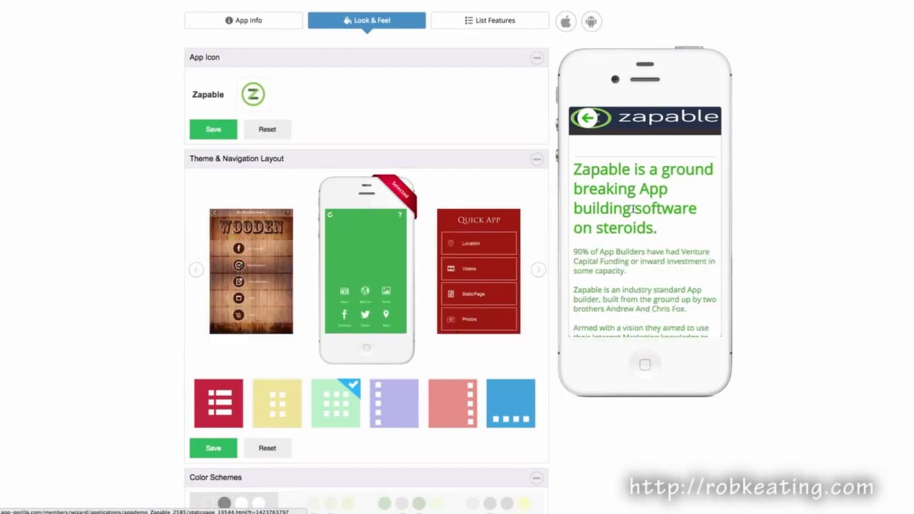
Go to List Features and scroll down to the Zapable feature tiles.
{"action": "left_click", "coordinate": [475, 20]}
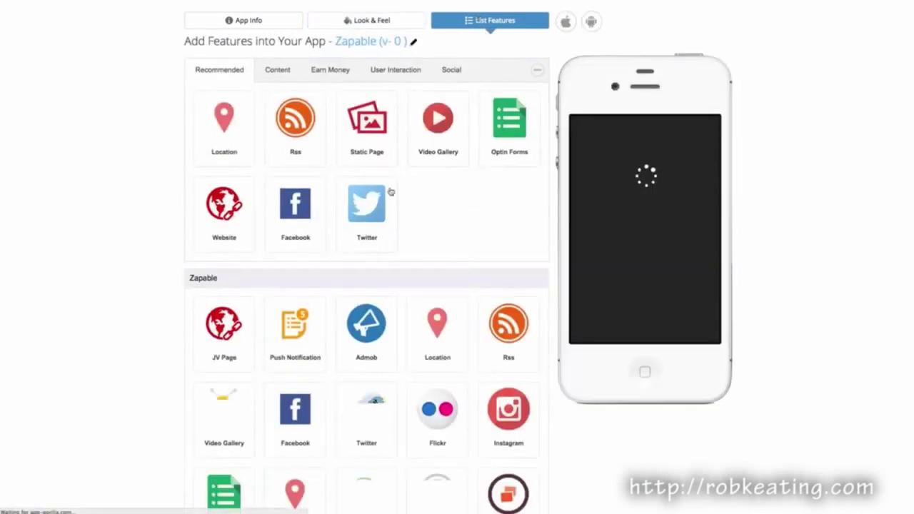
{"action": "scroll", "coordinate": [319, 324], "scroll_direction": "down", "scroll_amount": 1}
{"action": "scroll", "coordinate": [319, 324], "scroll_direction": "down", "scroll_amount": 5}
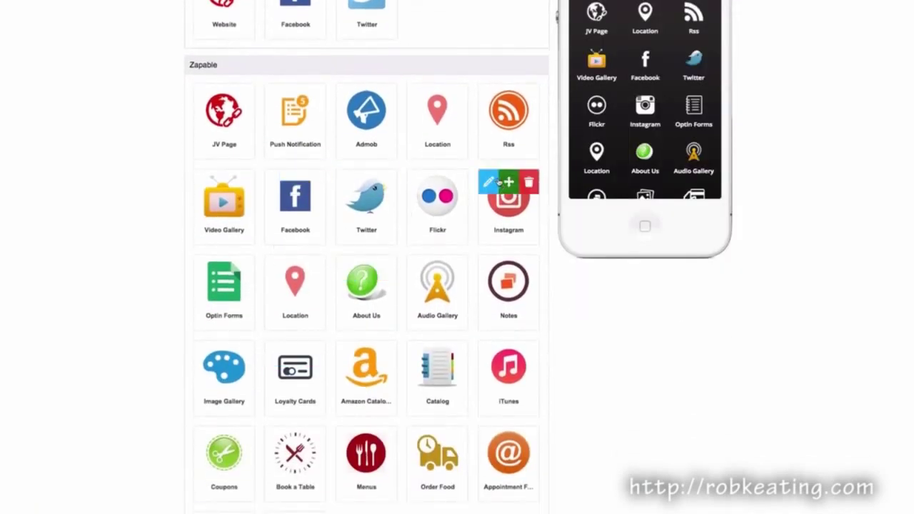
{"action": "scroll", "coordinate": [387, 278], "scroll_direction": "down", "scroll_amount": 1}
{"action": "scroll", "coordinate": [387, 278], "scroll_direction": "down", "scroll_amount": 1}
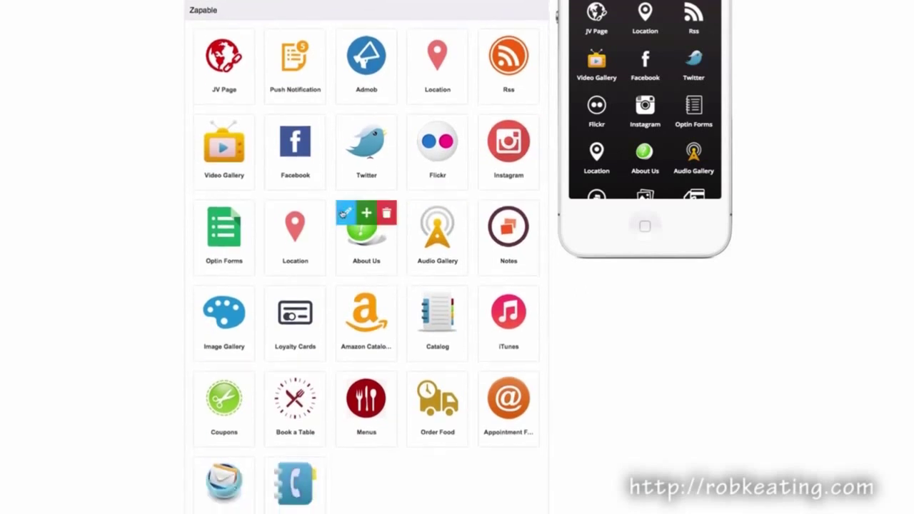
In the About Us editor, change the heading from bold to underlined.
{"action": "left_click", "coordinate": [341, 213]}
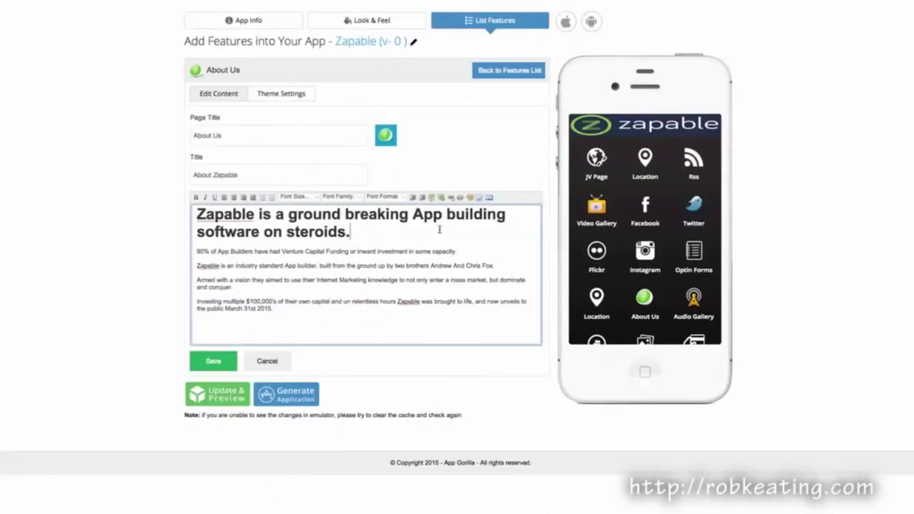
{"action": "left_click", "coordinate": [490, 200]}
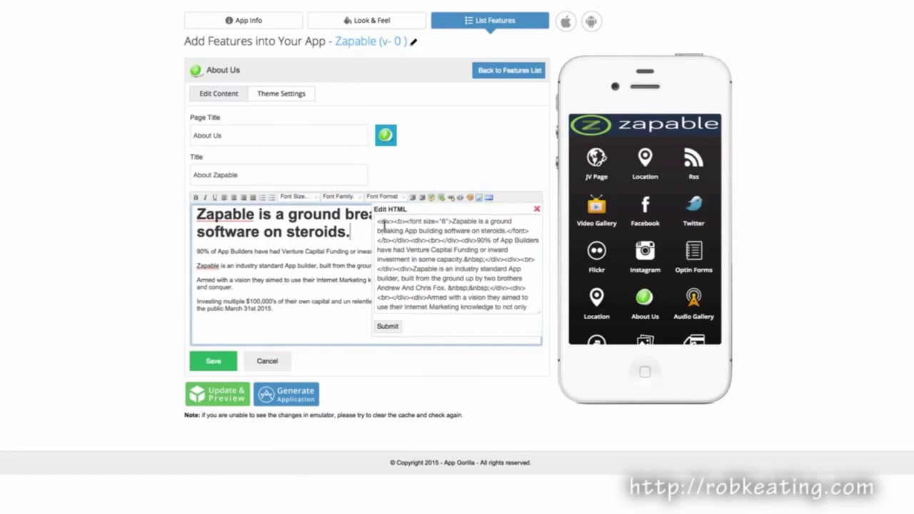
{"action": "left_click", "coordinate": [254, 254]}
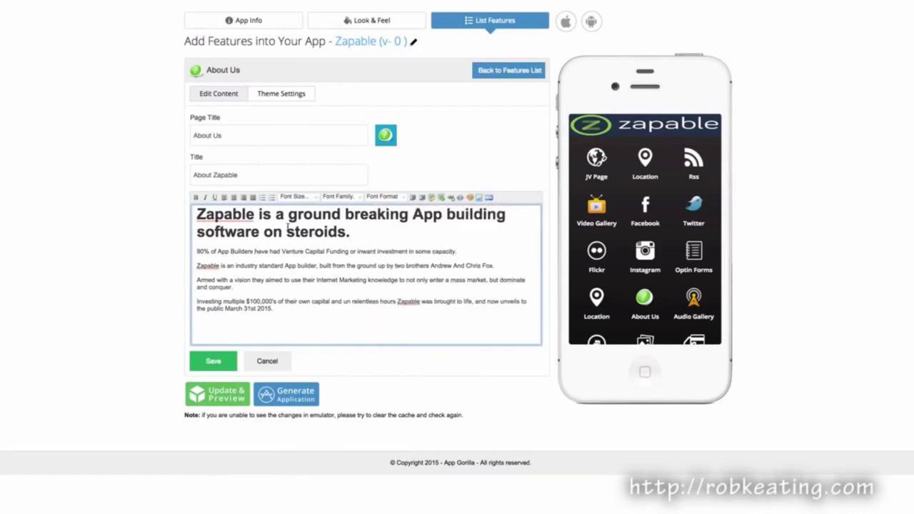
{"action": "left_click_drag", "start_coordinate": [349, 232], "coordinate": [178, 214]}
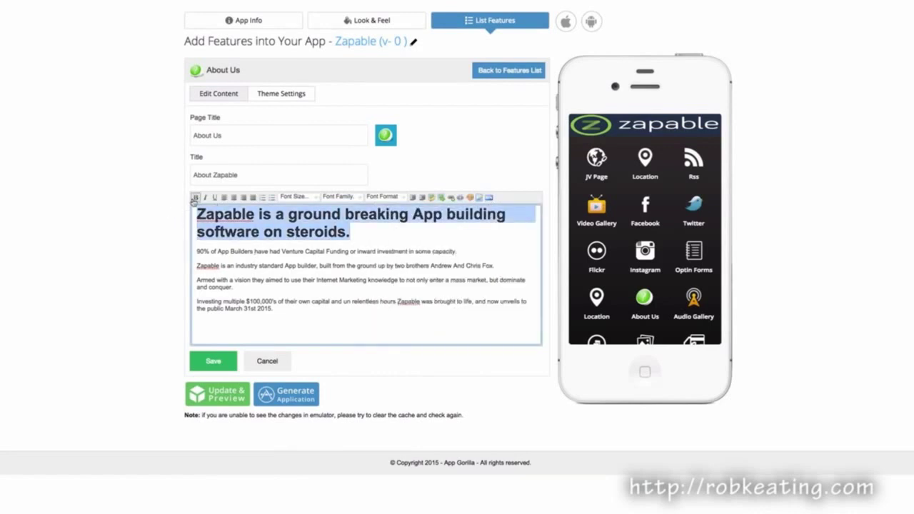
{"action": "left_click", "coordinate": [196, 197]}
{"action": "left_click", "coordinate": [214, 198]}
{"action": "left_click", "coordinate": [205, 197]}
{"action": "left_click", "coordinate": [205, 197]}
{"action": "left_click", "coordinate": [299, 197]}
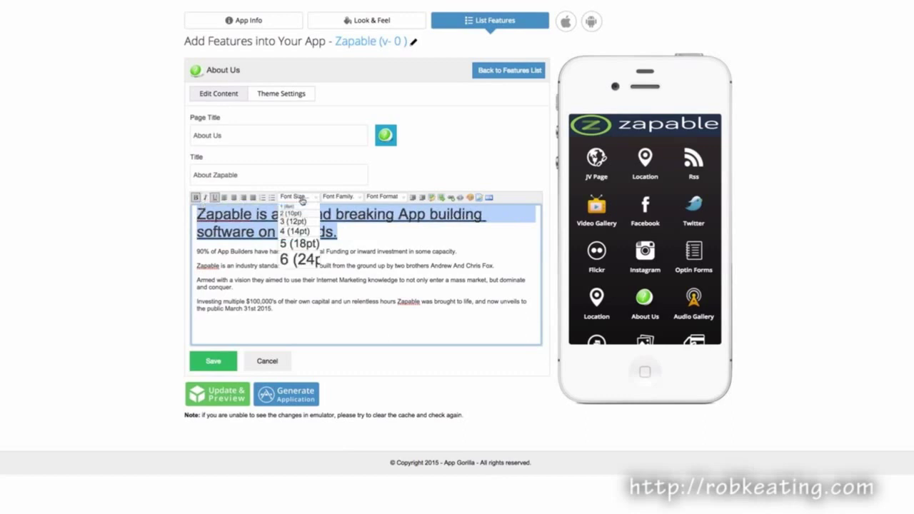
{"action": "left_click", "coordinate": [339, 197]}
{"action": "left_click", "coordinate": [382, 197]}
{"action": "left_click", "coordinate": [485, 246]}
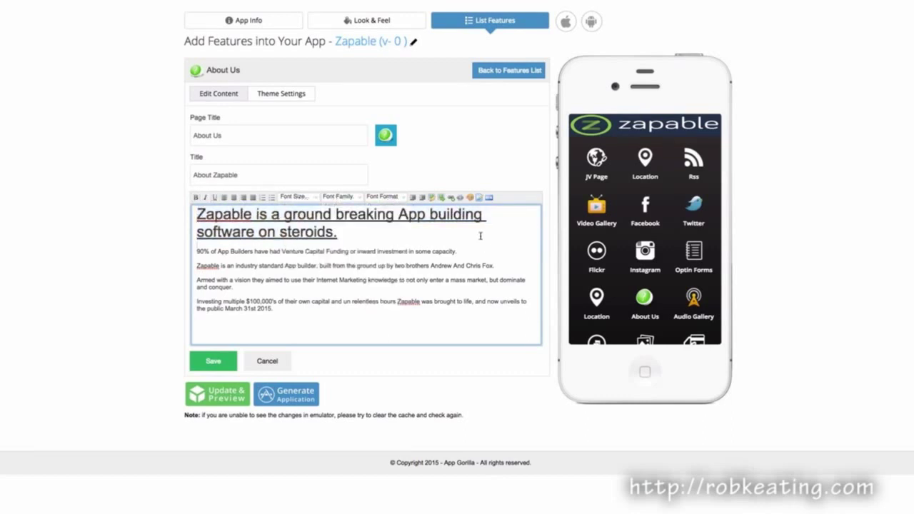
Add the closing line 'Changes here' after the last paragraph.
{"action": "left_click", "coordinate": [488, 197]}
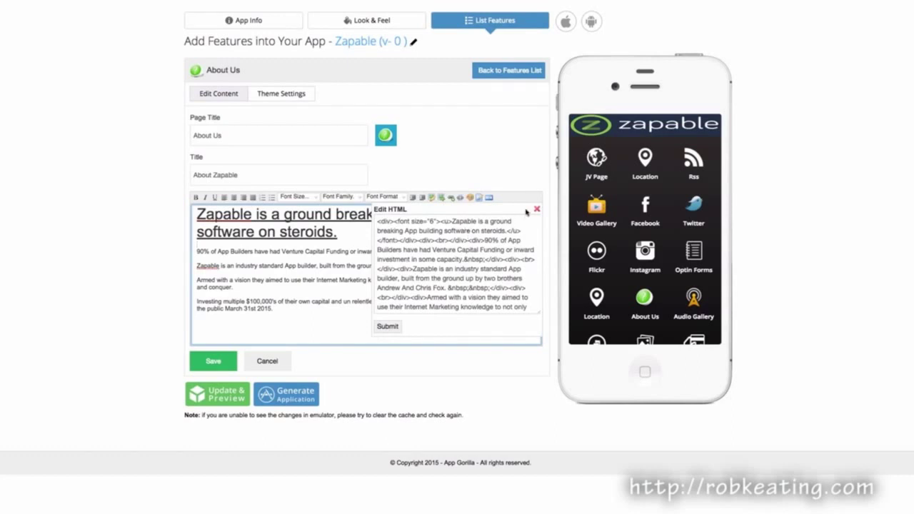
{"action": "left_click", "coordinate": [492, 158]}
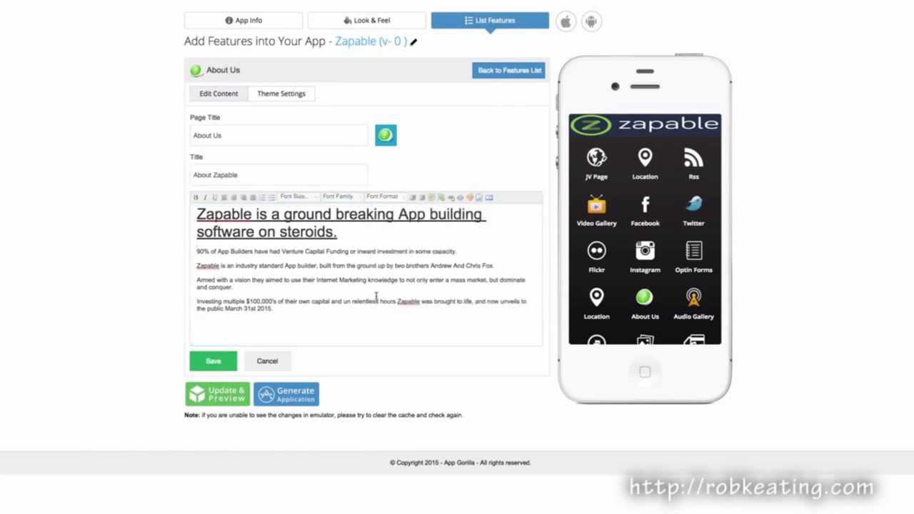
{"action": "left_click", "coordinate": [300, 315]}
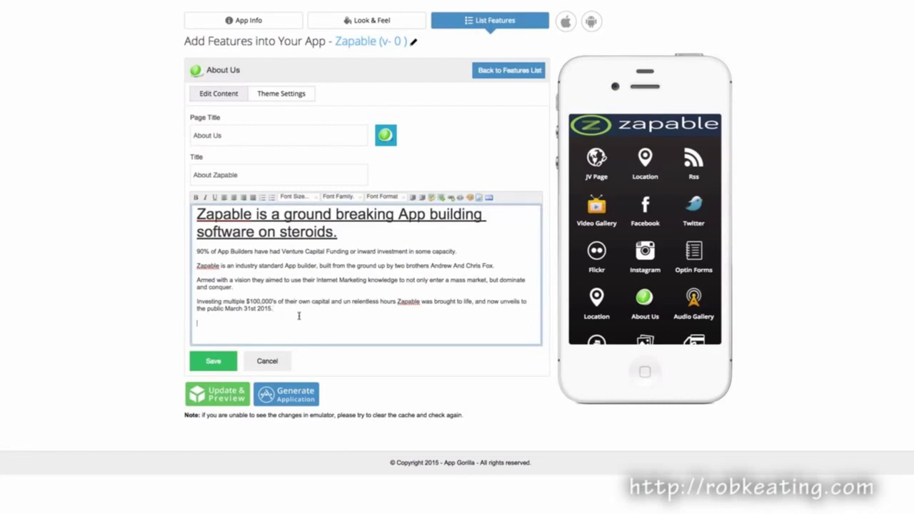
{"action": "type", "text": "Changes here"}
Save the About Us changes and scroll the phone preview's feature grid down to Appointments.
{"action": "left_click", "coordinate": [213, 361]}
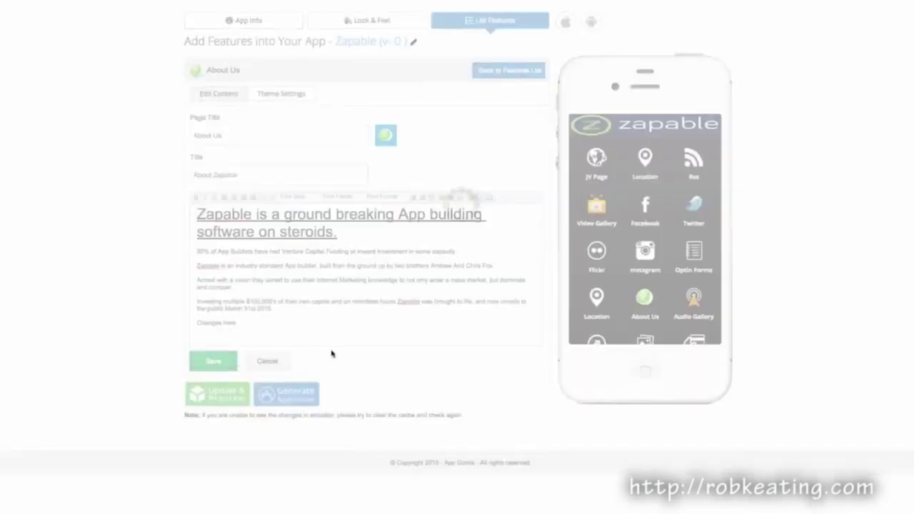
{"action": "scroll", "coordinate": [483, 286], "scroll_direction": "down", "scroll_amount": 3}
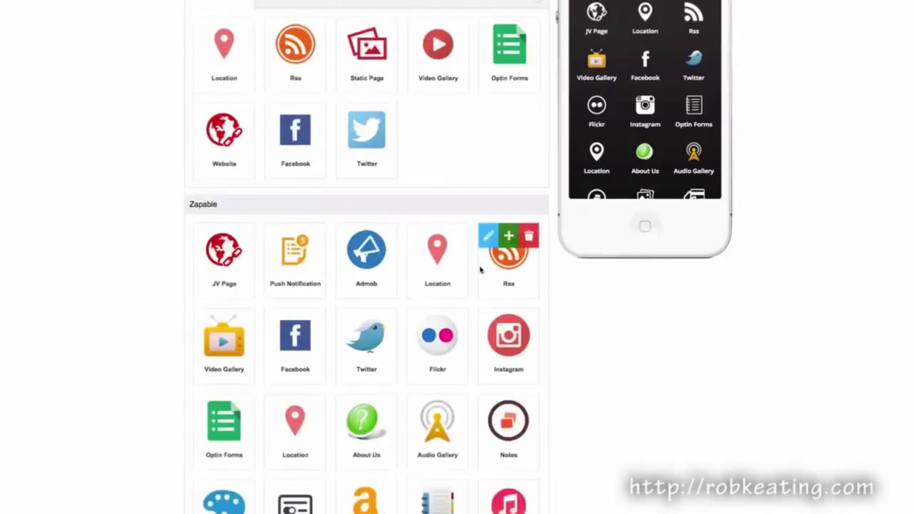
{"action": "scroll", "coordinate": [479, 273], "scroll_direction": "down", "scroll_amount": 2}
{"action": "scroll", "coordinate": [608, 310], "scroll_direction": "down", "scroll_amount": 1}
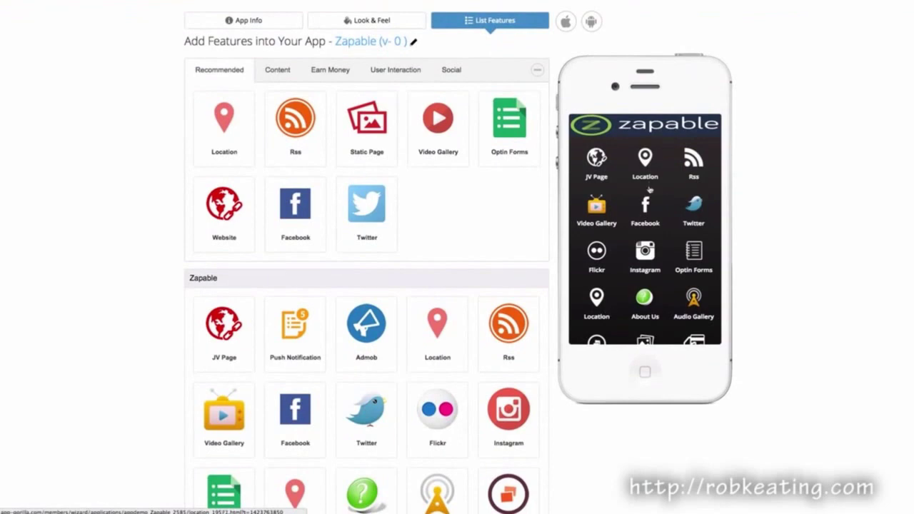
{"action": "scroll", "coordinate": [662, 194], "scroll_direction": "down", "scroll_amount": 1}
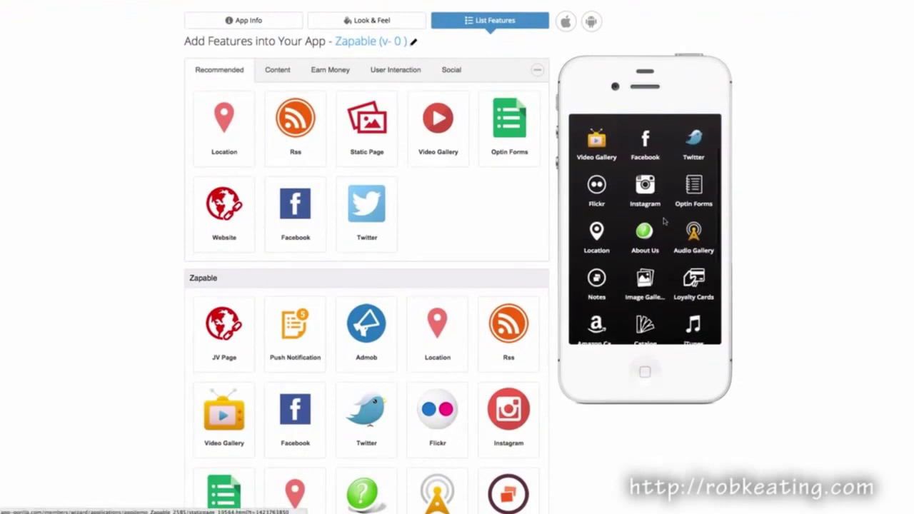
{"action": "scroll", "coordinate": [651, 212], "scroll_direction": "down", "scroll_amount": 2}
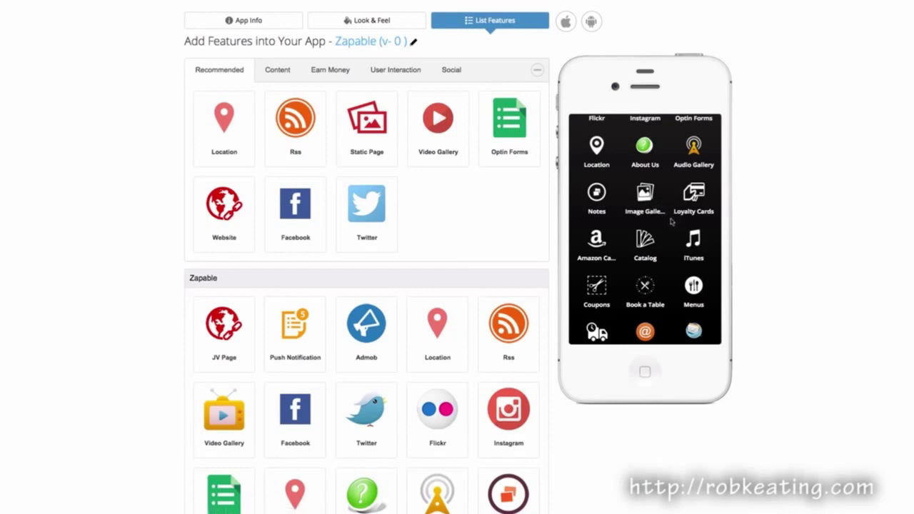
{"action": "scroll", "coordinate": [670, 225], "scroll_direction": "down", "scroll_amount": 1}
{"action": "scroll", "coordinate": [645, 242], "scroll_direction": "down", "scroll_amount": 1}
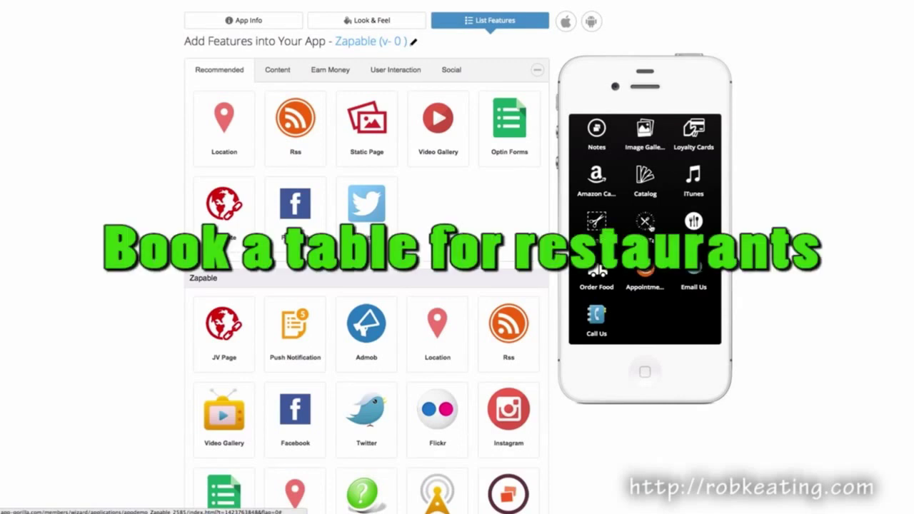
{"action": "scroll", "coordinate": [671, 227], "scroll_direction": "down", "scroll_amount": 1}
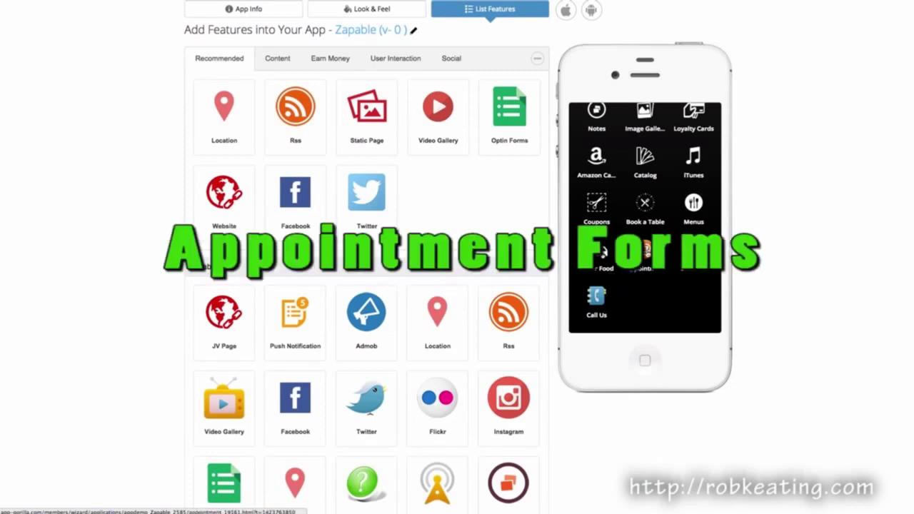
Open Appointments and its date calendar in the preview, then return home and scroll the icon grid.
{"action": "left_click", "coordinate": [646, 247]}
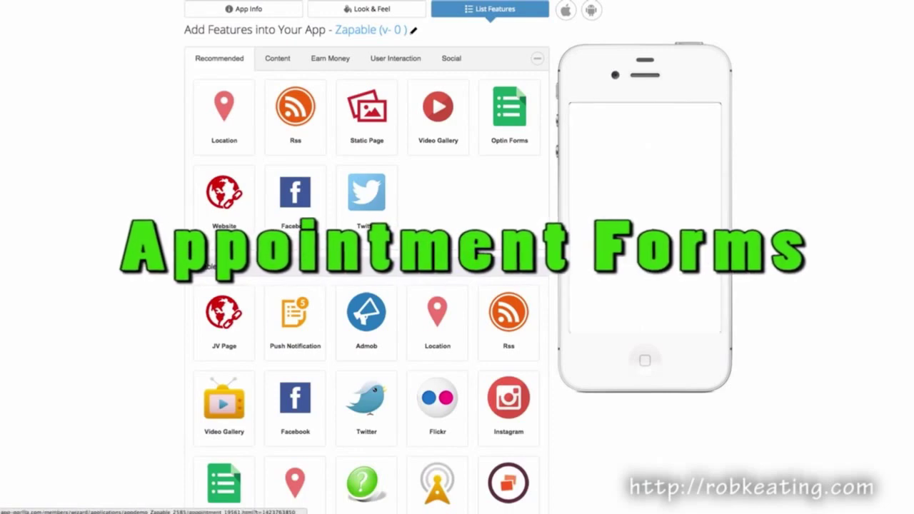
{"action": "left_click", "coordinate": [707, 203]}
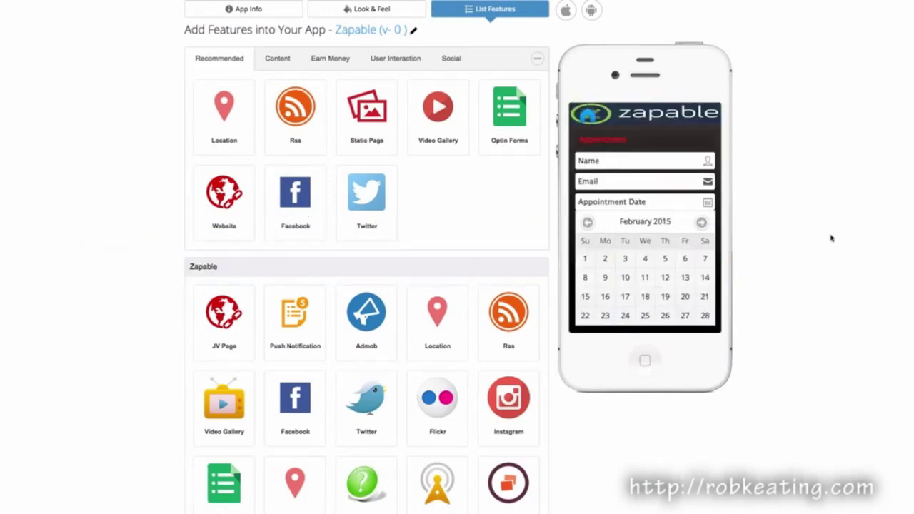
{"action": "left_click", "coordinate": [587, 116]}
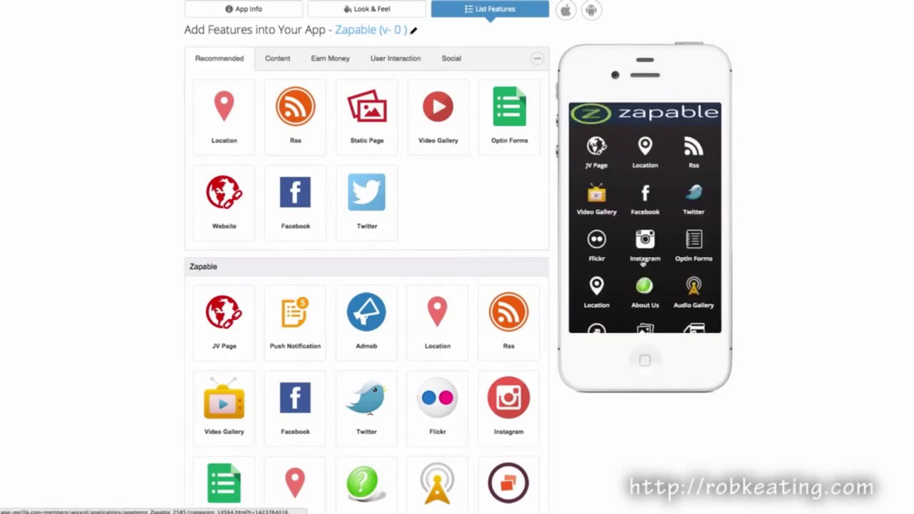
{"action": "scroll", "coordinate": [643, 262], "scroll_direction": "down", "scroll_amount": 8}
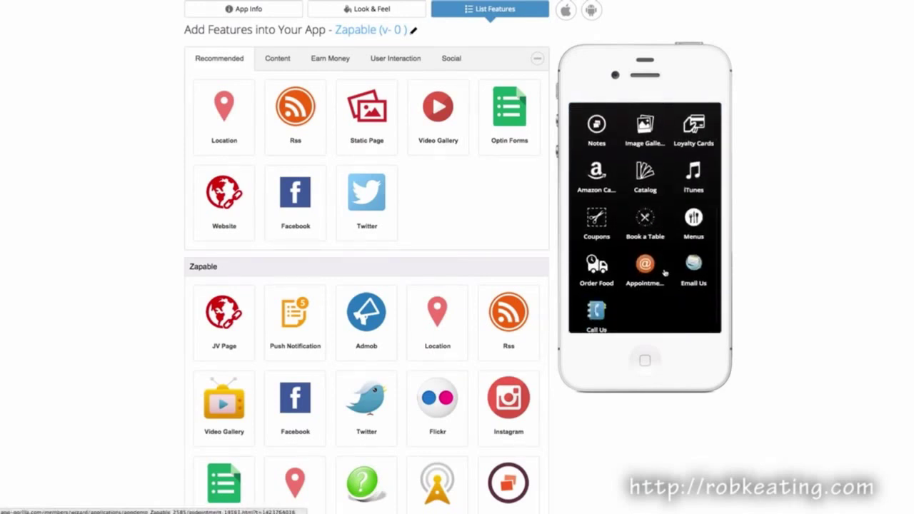
{"action": "scroll", "coordinate": [694, 261], "scroll_direction": "down", "scroll_amount": 2}
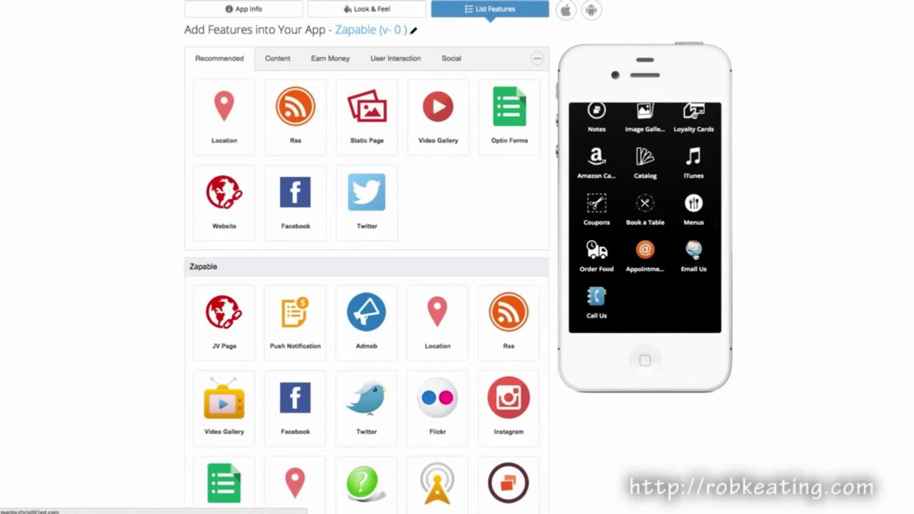